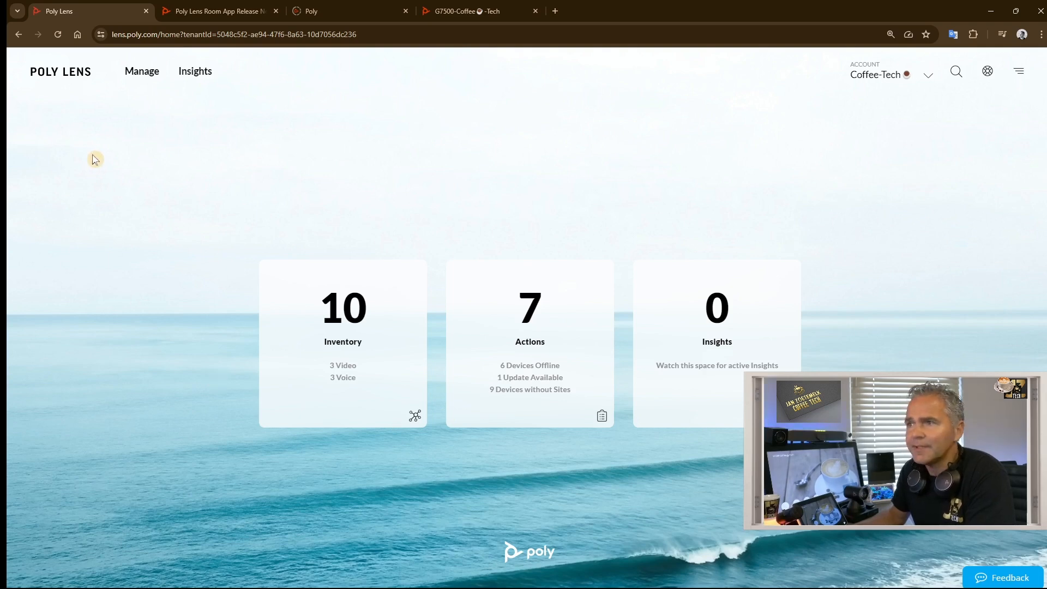
Show the Lens Room 1.5.112 package (132 MB) on the Manage > Software Versions page
left_click(142, 71)
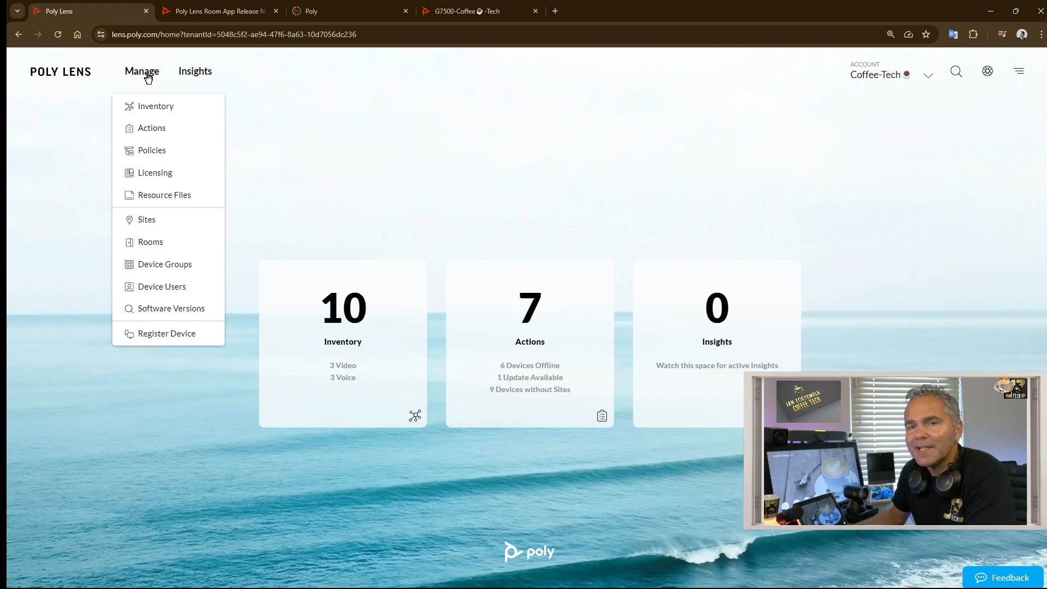
left_click(171, 309)
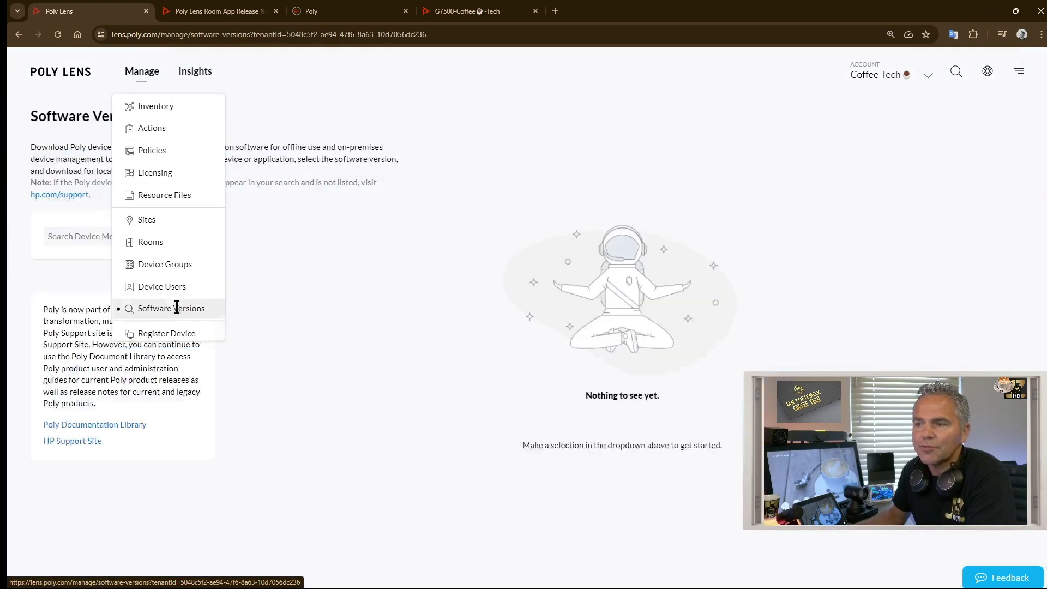
left_click(106, 243)
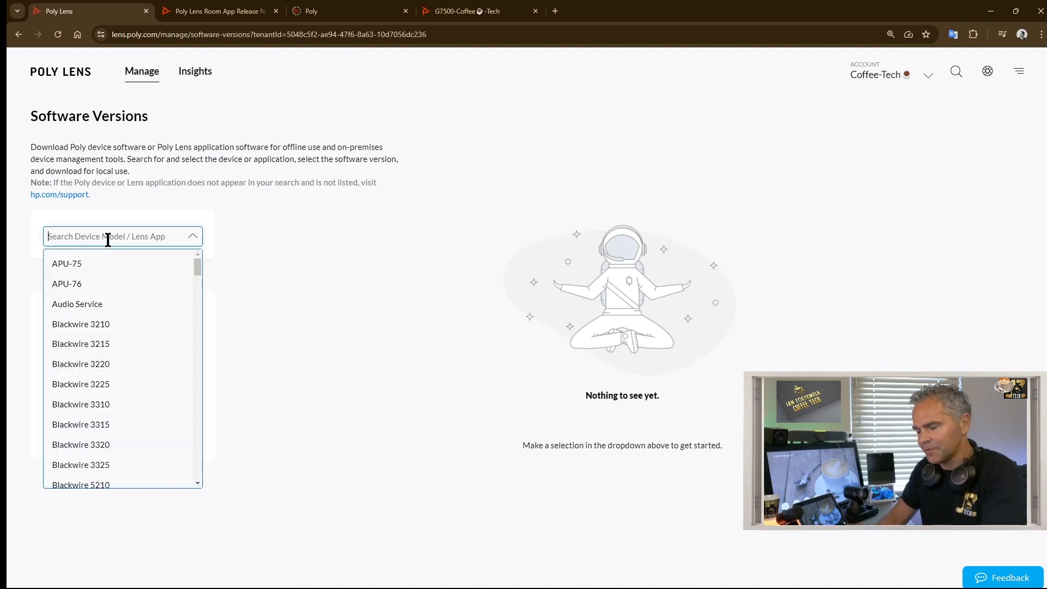
type("lens")
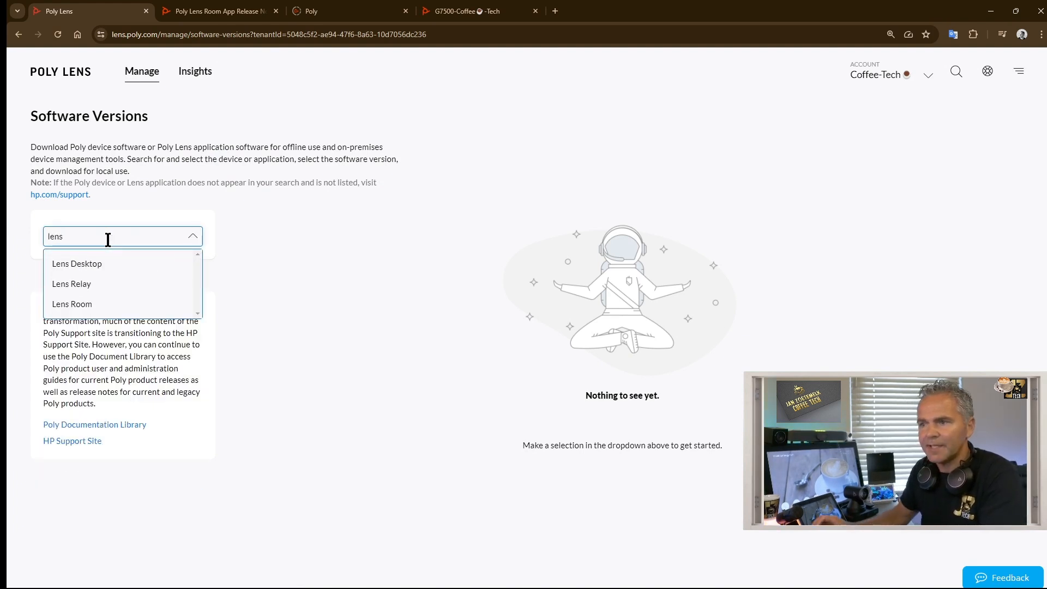
left_click(86, 305)
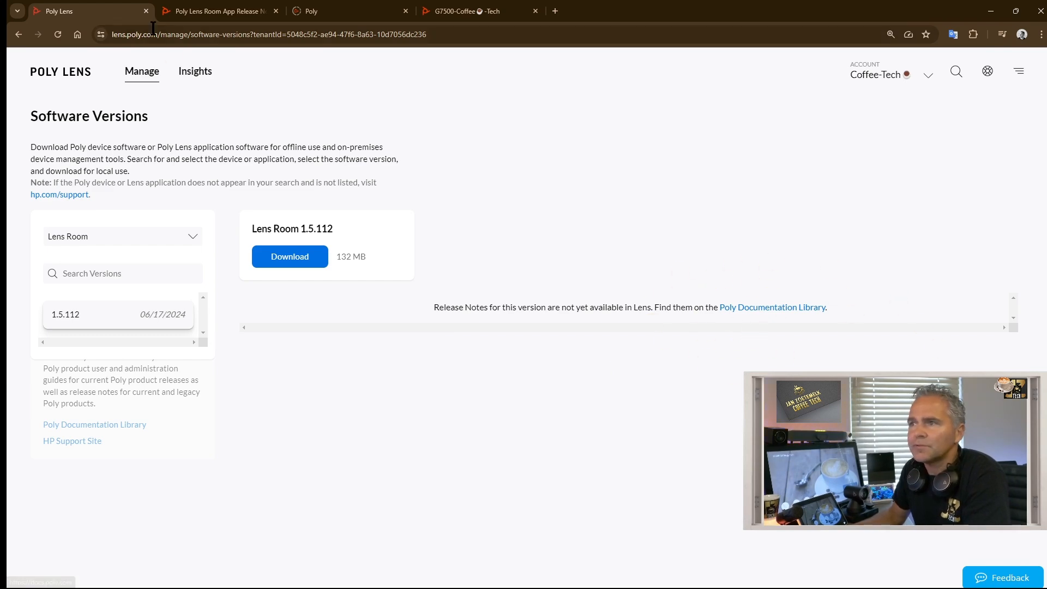
Review the Windows 10/11 requirements and supported devices list in the 1.5.112 release notes
left_click(225, 15)
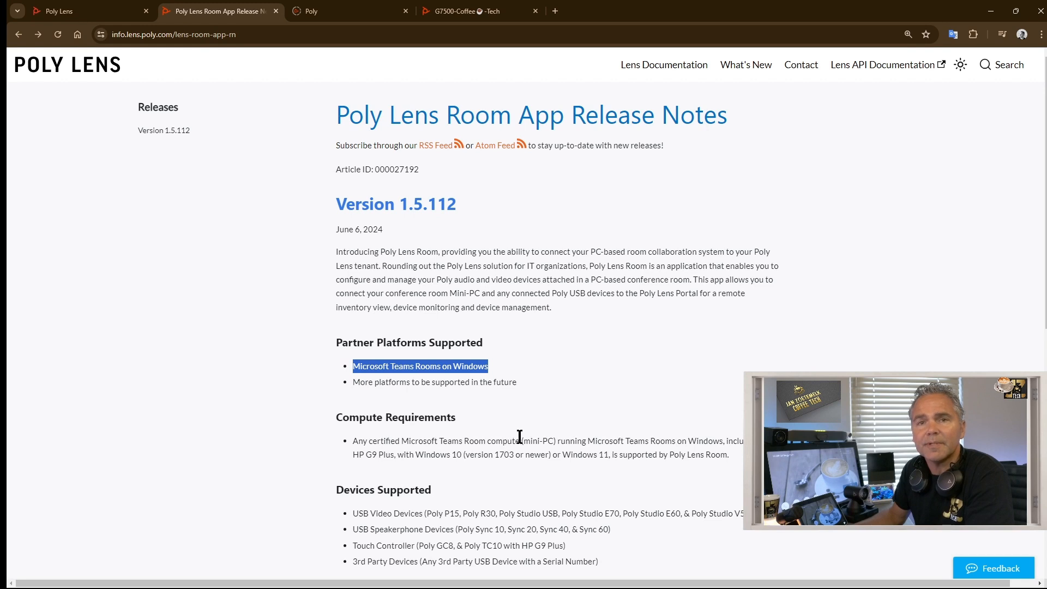
scroll(542, 434, "down", 1)
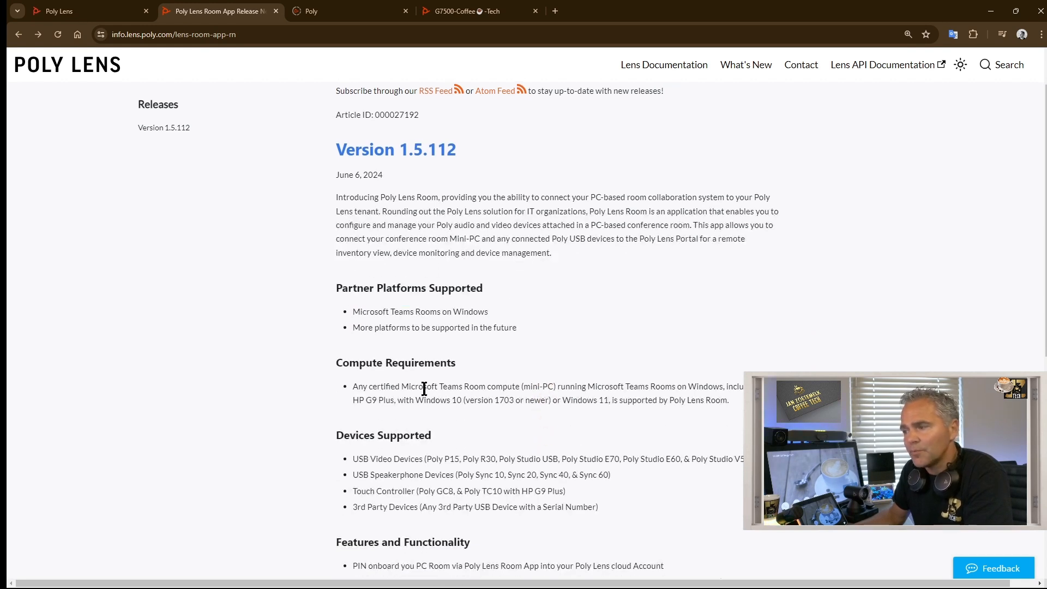
left_click_drag(413, 399, 462, 400)
left_click_drag(562, 400, 612, 400)
left_click(575, 431)
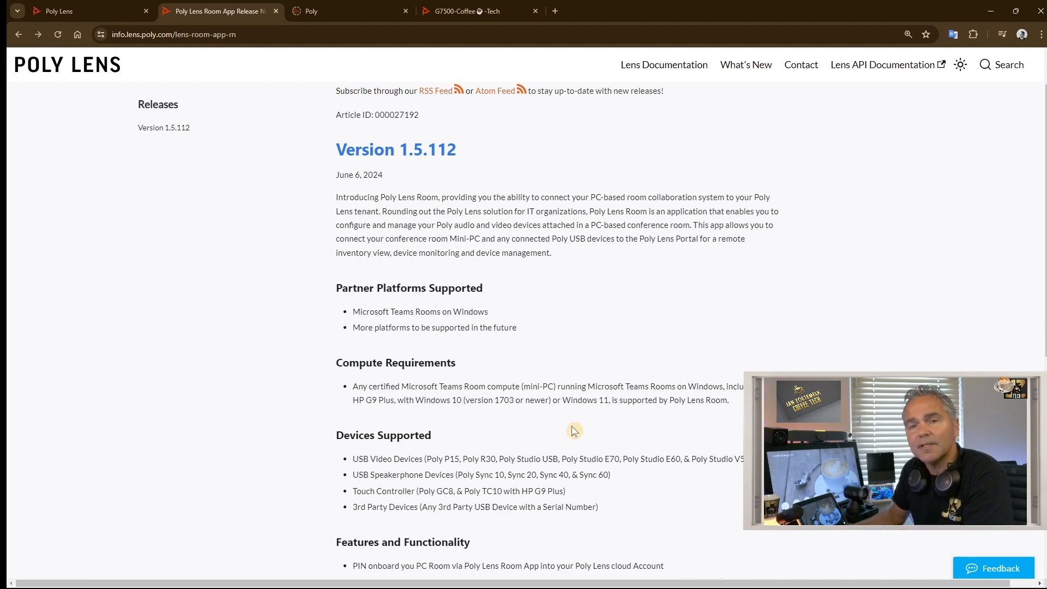
scroll(573, 431, "down", 2)
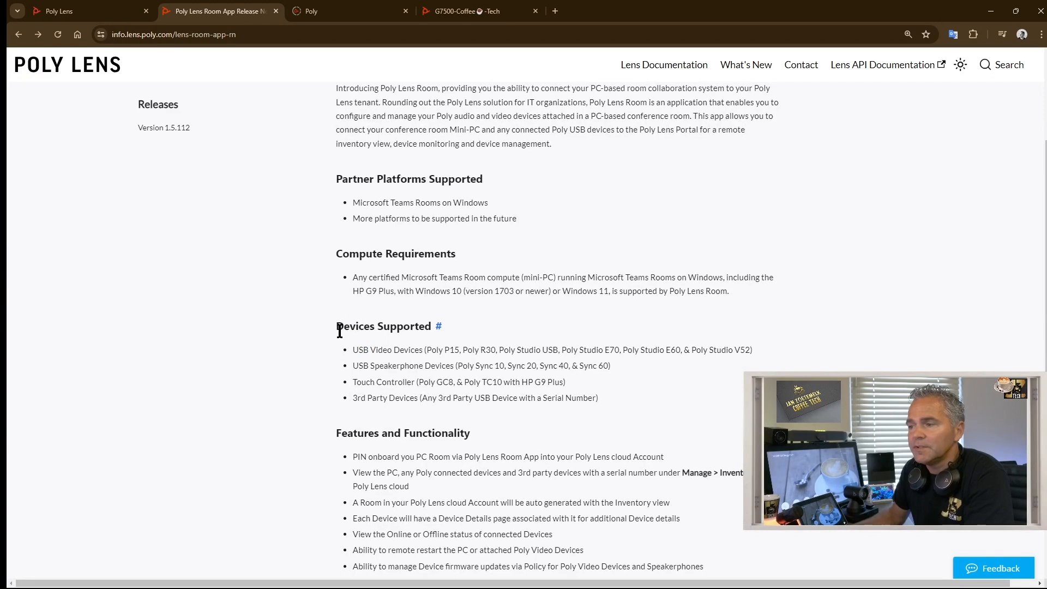
left_click_drag(353, 349, 661, 399)
left_click(671, 399)
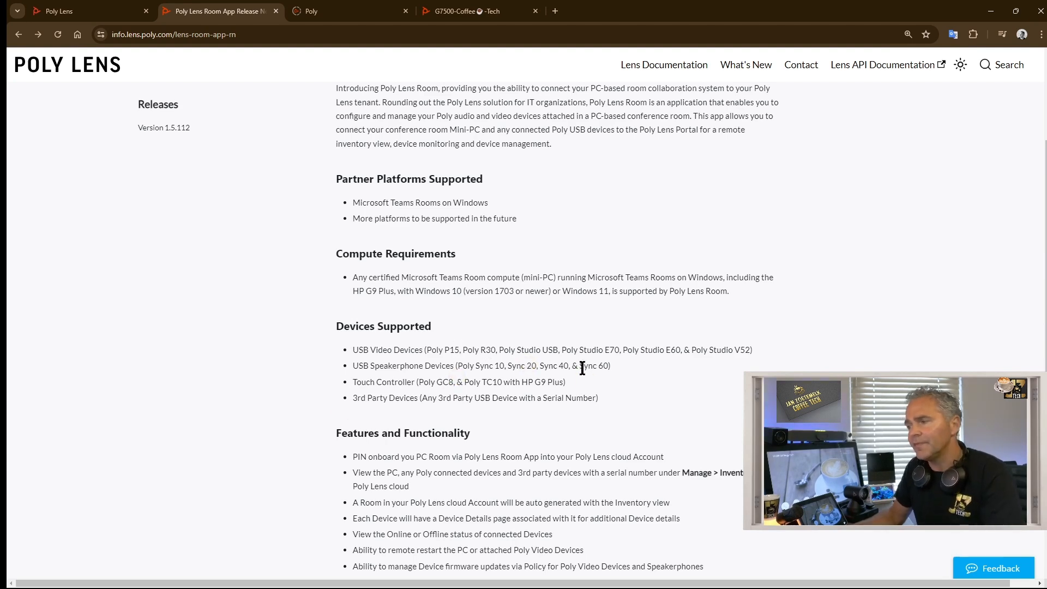
Enlarge the page text and review the third-party USB device requirement
key("ctrl+plus")
scroll(583, 371, "down", 1)
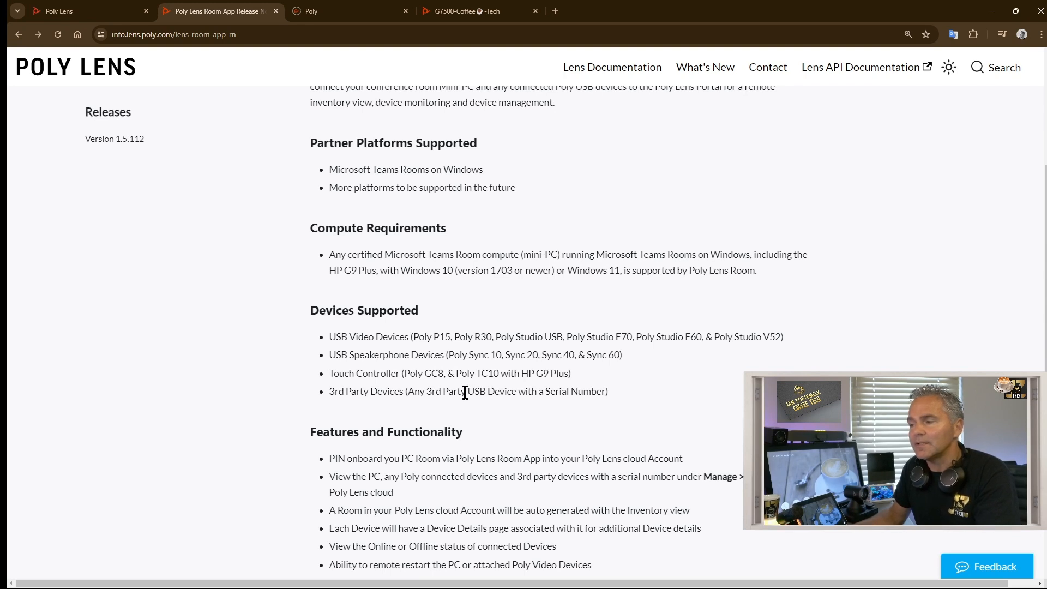
left_click_drag(464, 391, 621, 392)
left_click(640, 398)
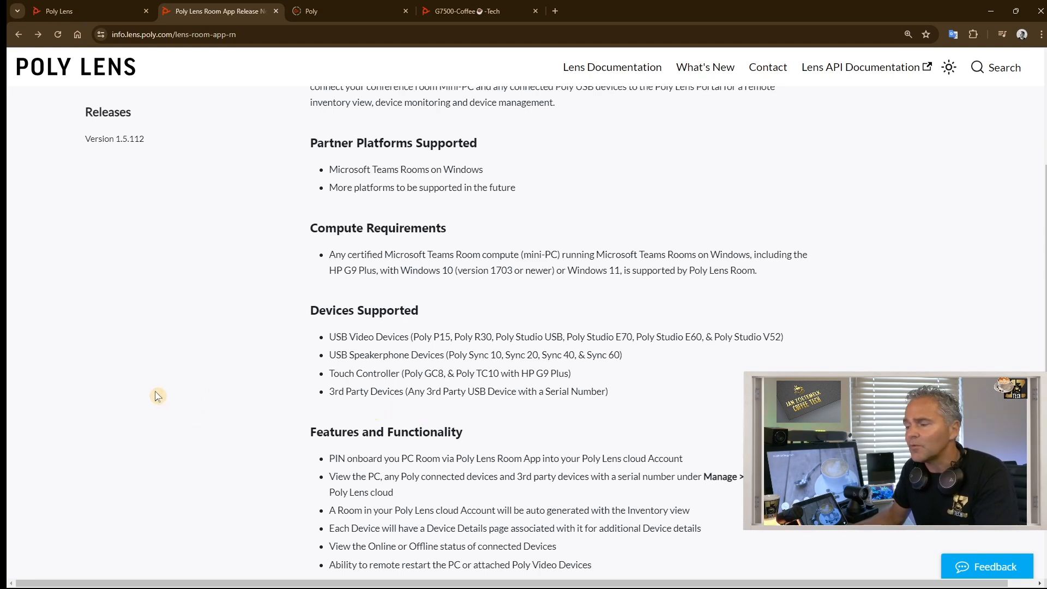
scroll(158, 395, "down", 2)
scroll(158, 396, "down", 2)
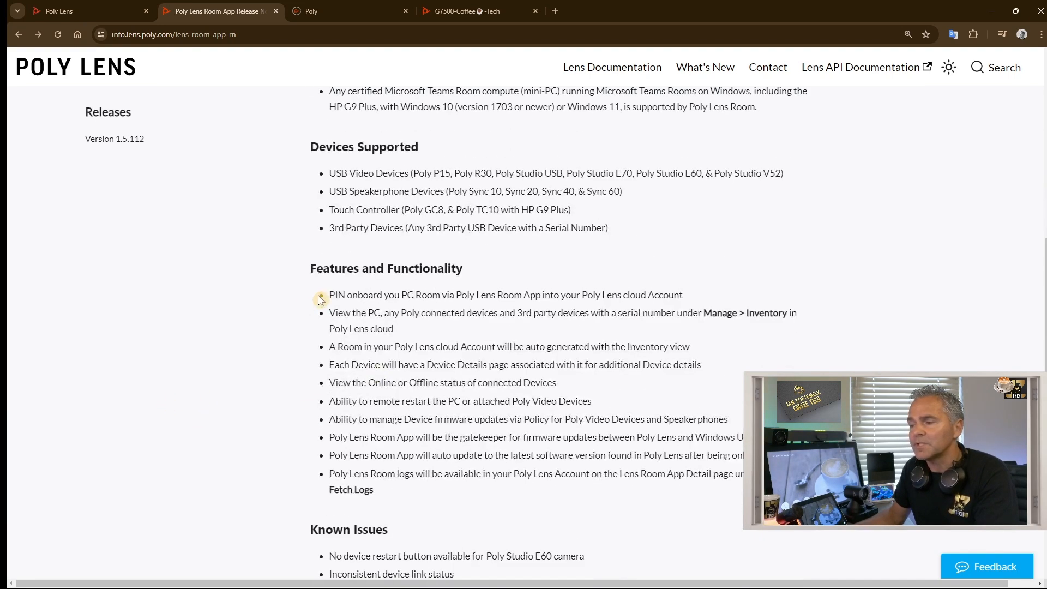
scroll(248, 398, "up", 5)
scroll(249, 398, "up", 5)
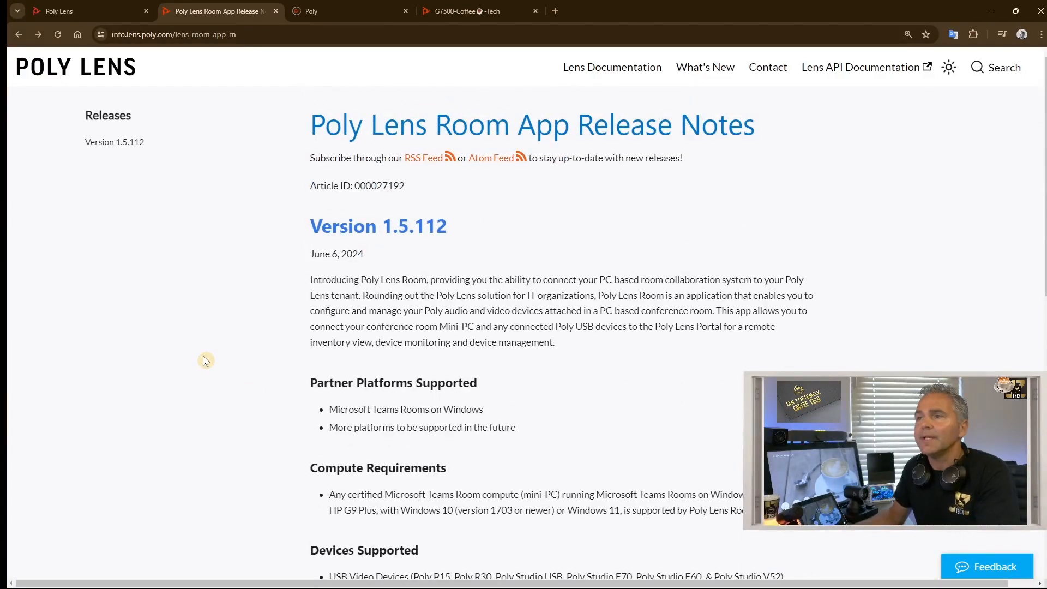
Return to Software Versions and view the account's App Deployment page
left_click(72, 14)
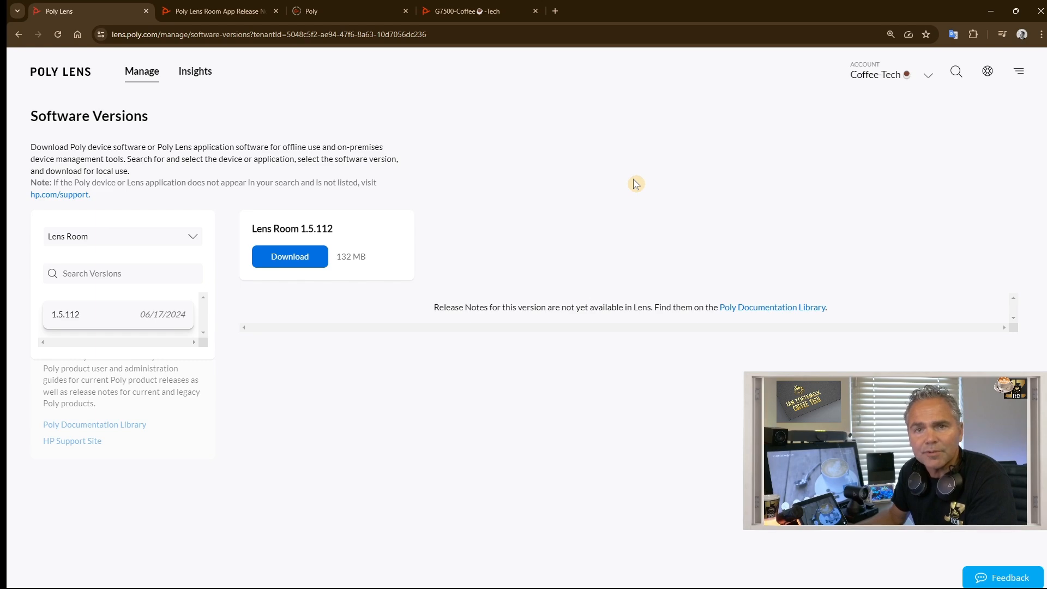
left_click(875, 75)
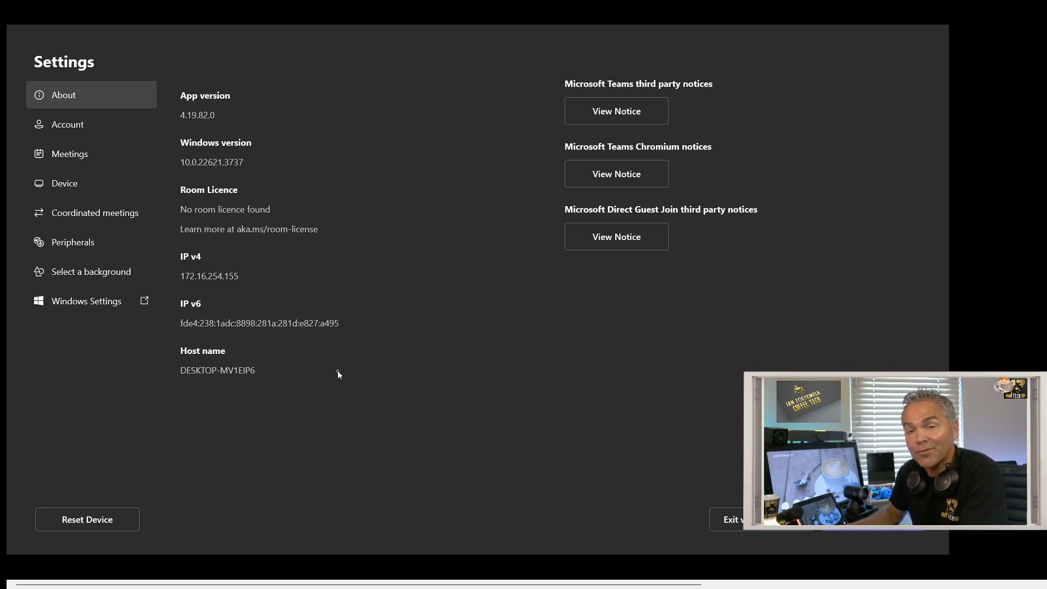
Sign in to the room PC's Administrator account from Windows Settings
left_click(63, 303)
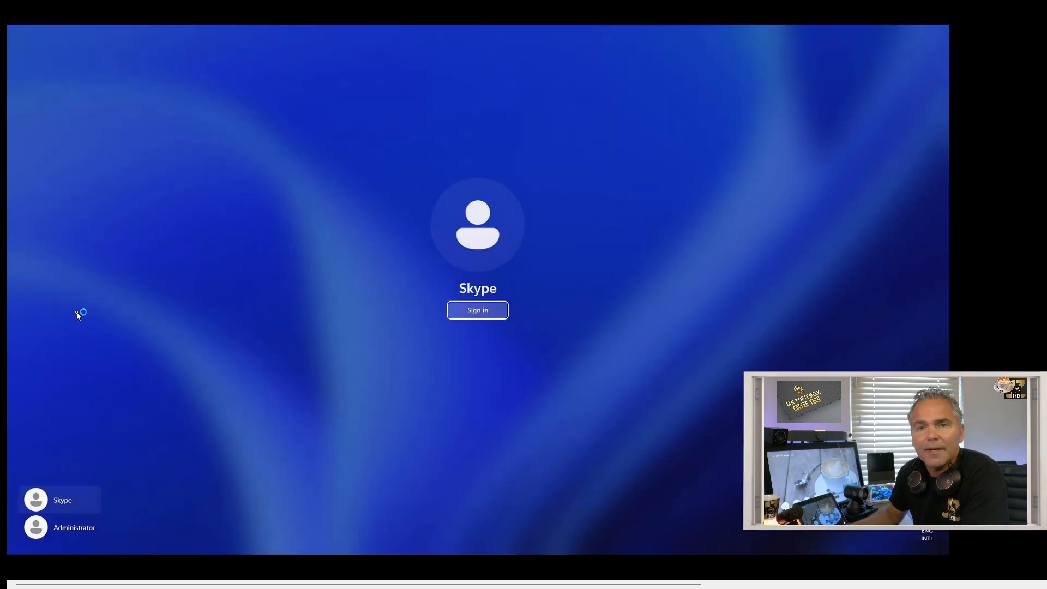
left_click(71, 528)
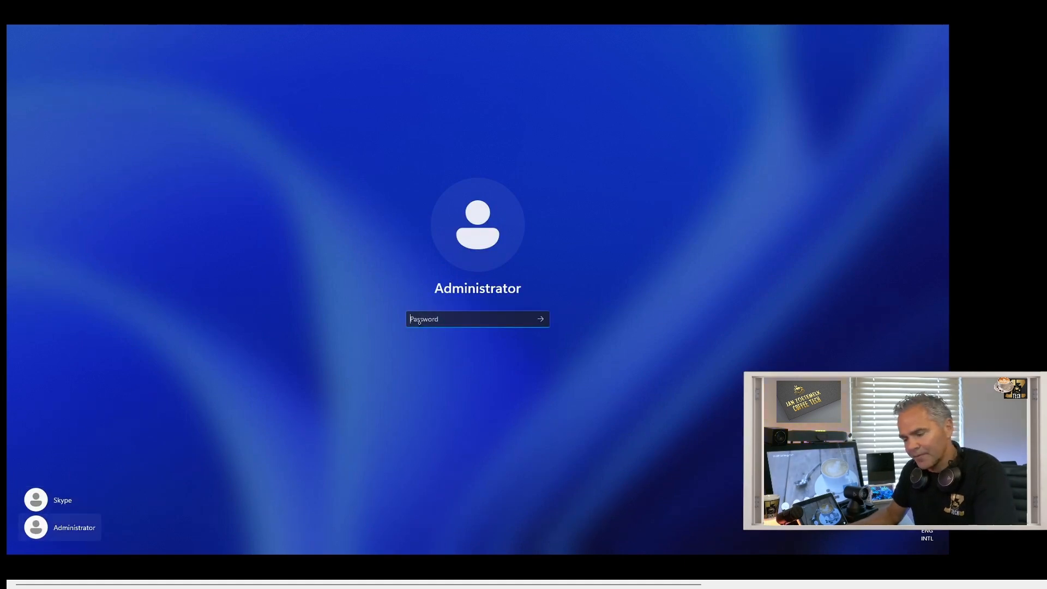
type("•••")
key("Return")
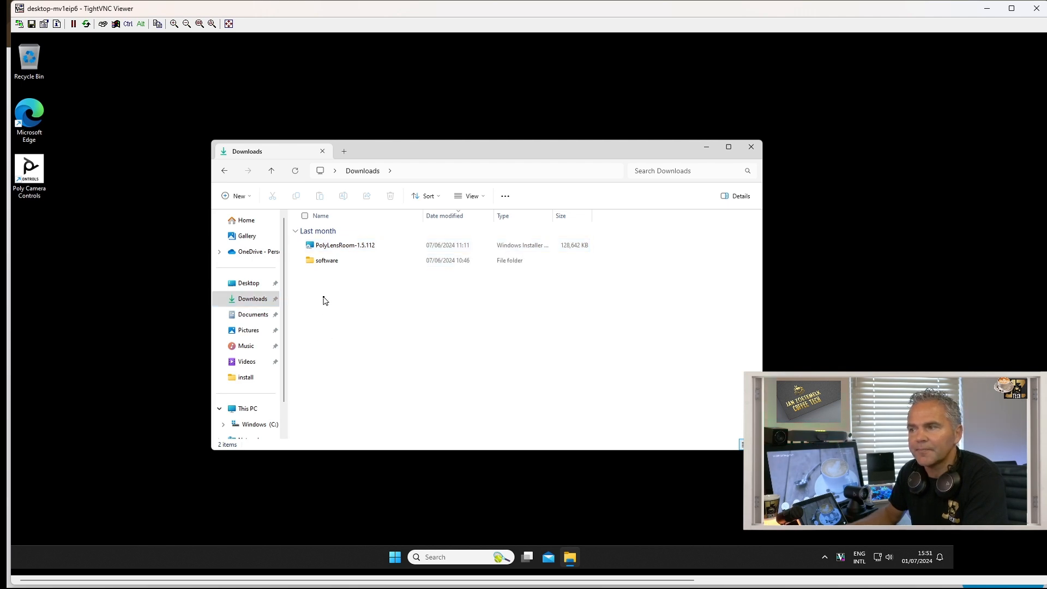
Install PolyLensRoom-1.5.112 to the default folder, approving the UAC prompt
double_click(346, 246)
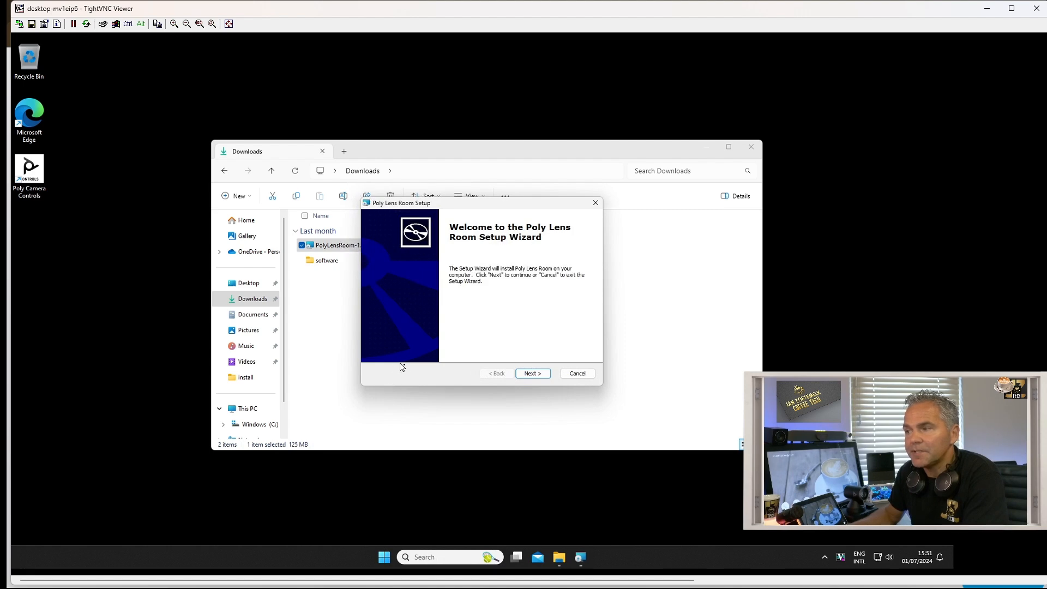
left_click(533, 373)
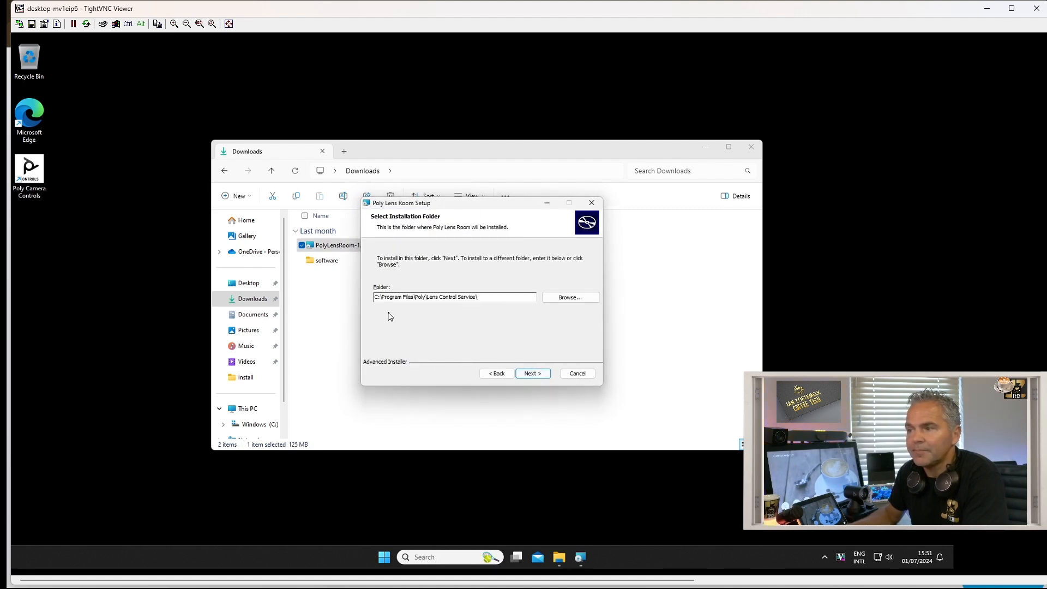
left_click(532, 374)
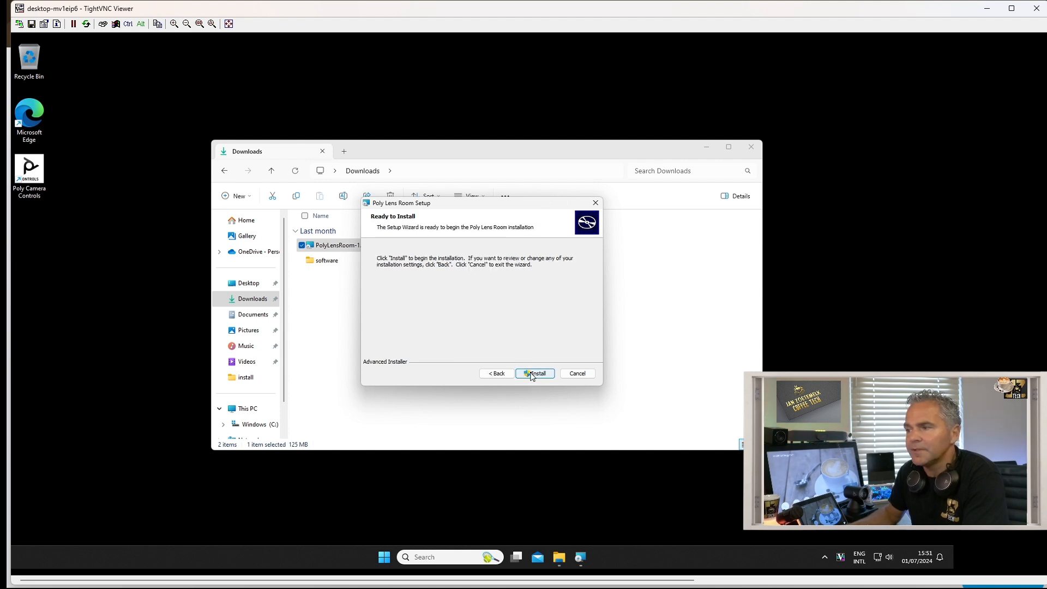
left_click(532, 375)
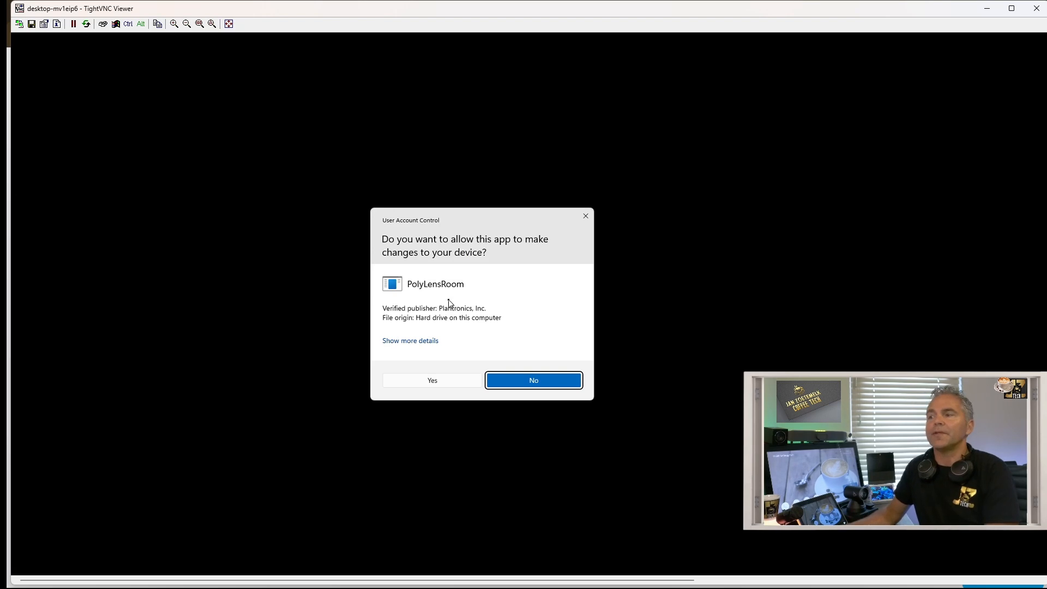
left_click(419, 383)
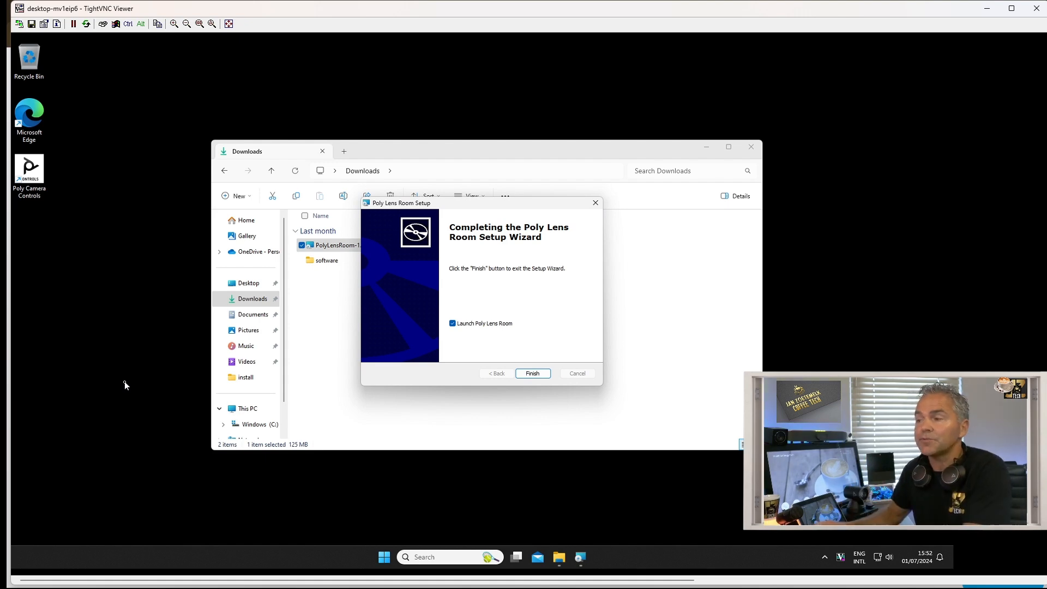
Finish setup with Launch checked and allow LensControlUi so Poly Lens Room starts
left_click(706, 151)
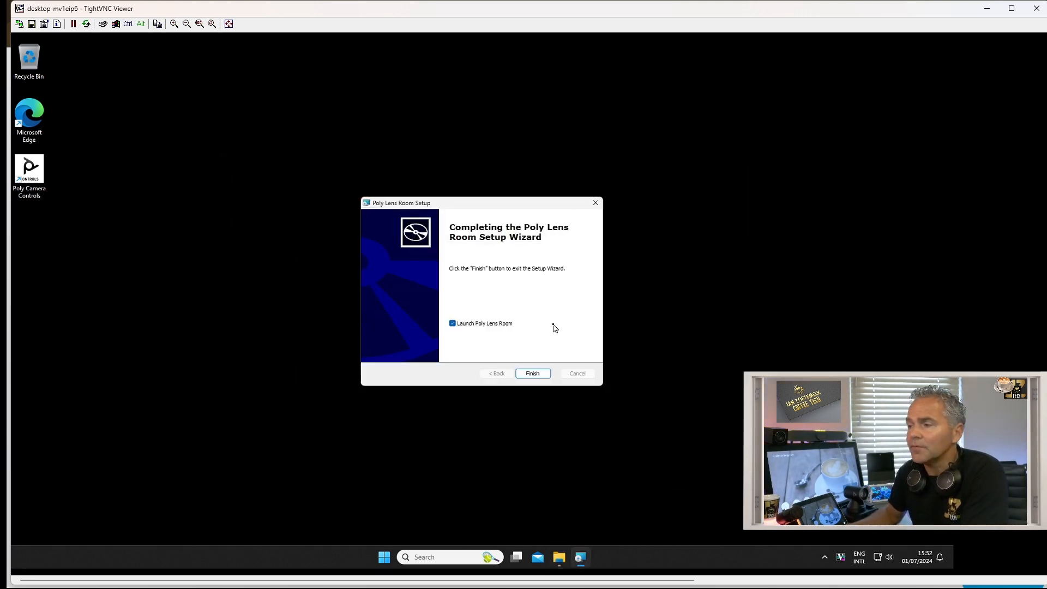
left_click(532, 374)
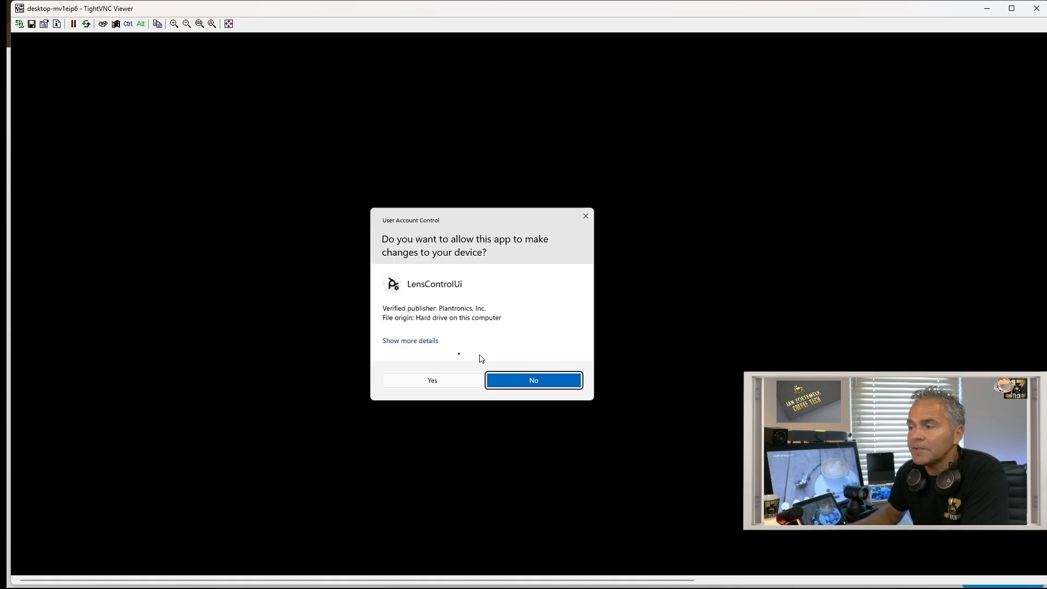
left_click(421, 381)
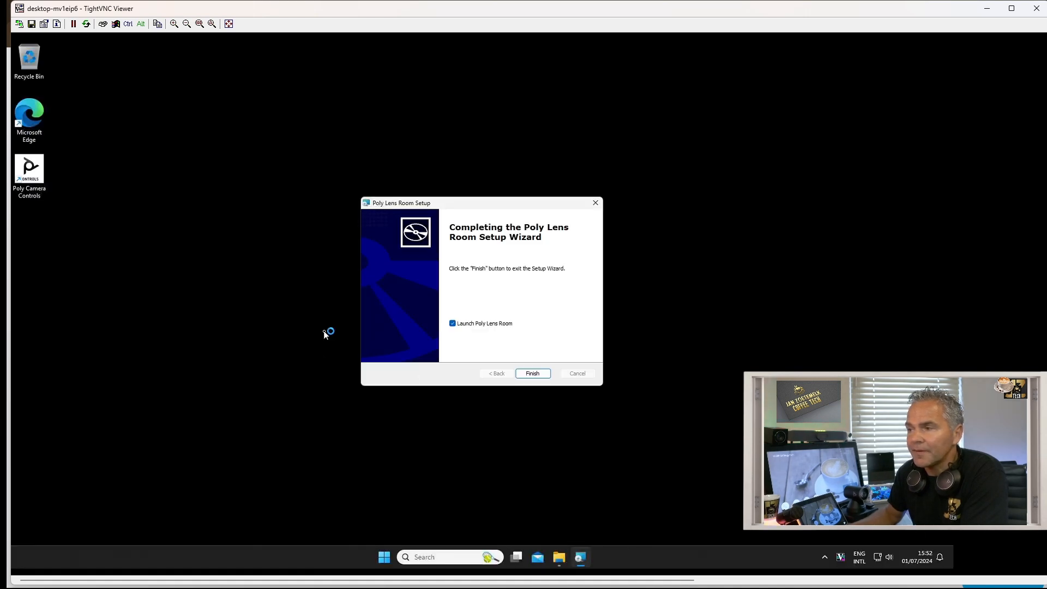
left_click(532, 373)
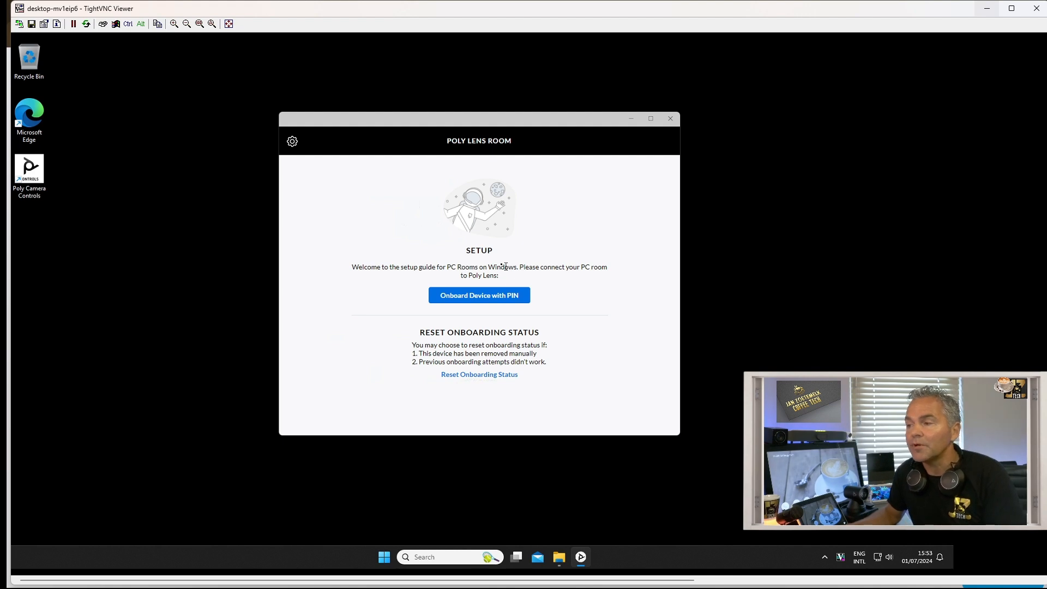
left_click(472, 296)
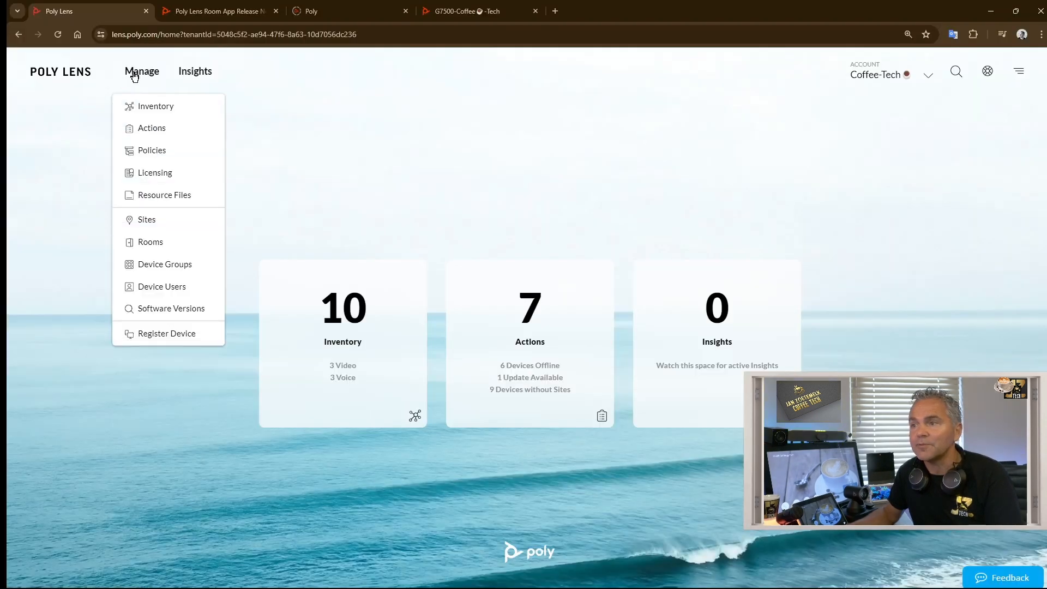
left_click(157, 333)
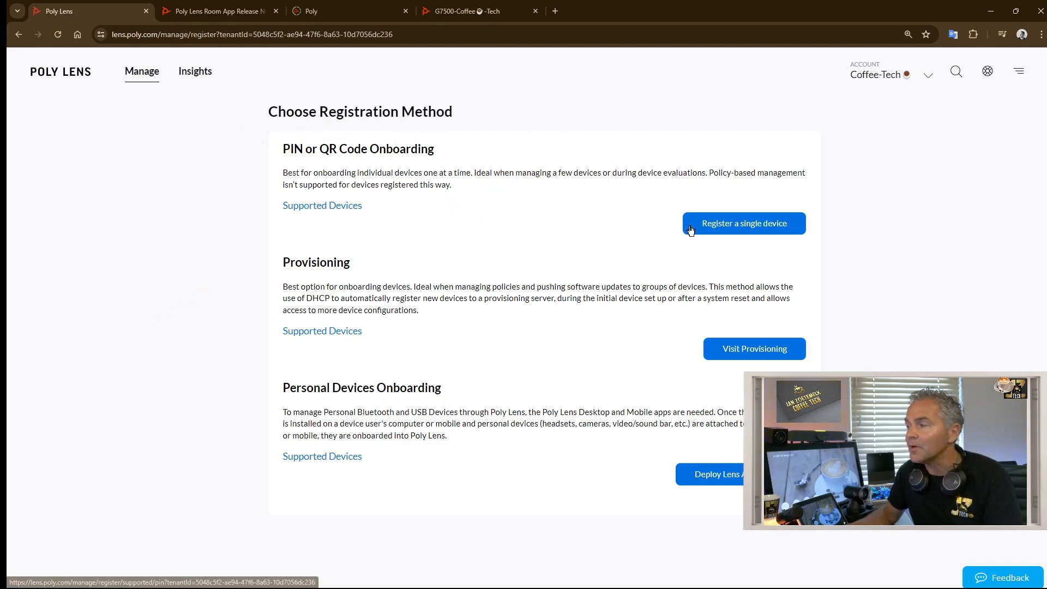
left_click(723, 223)
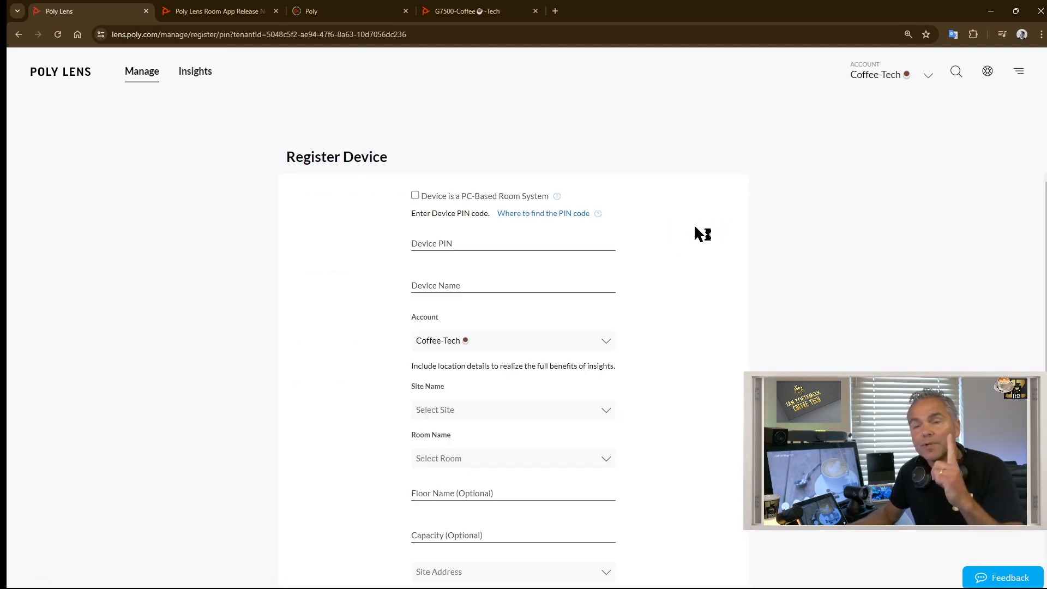
left_click(416, 197)
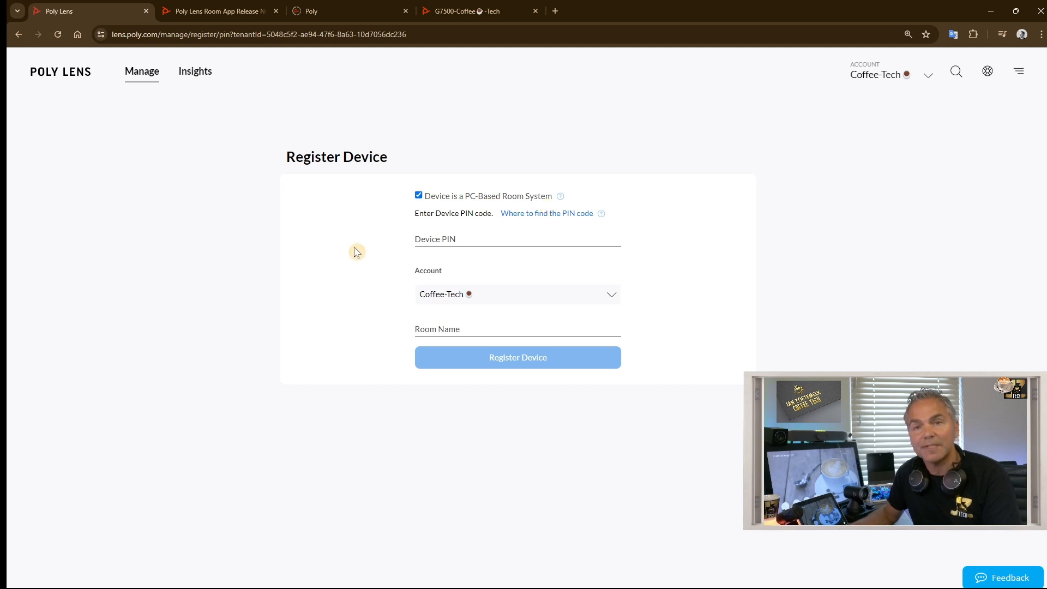
left_click(451, 242)
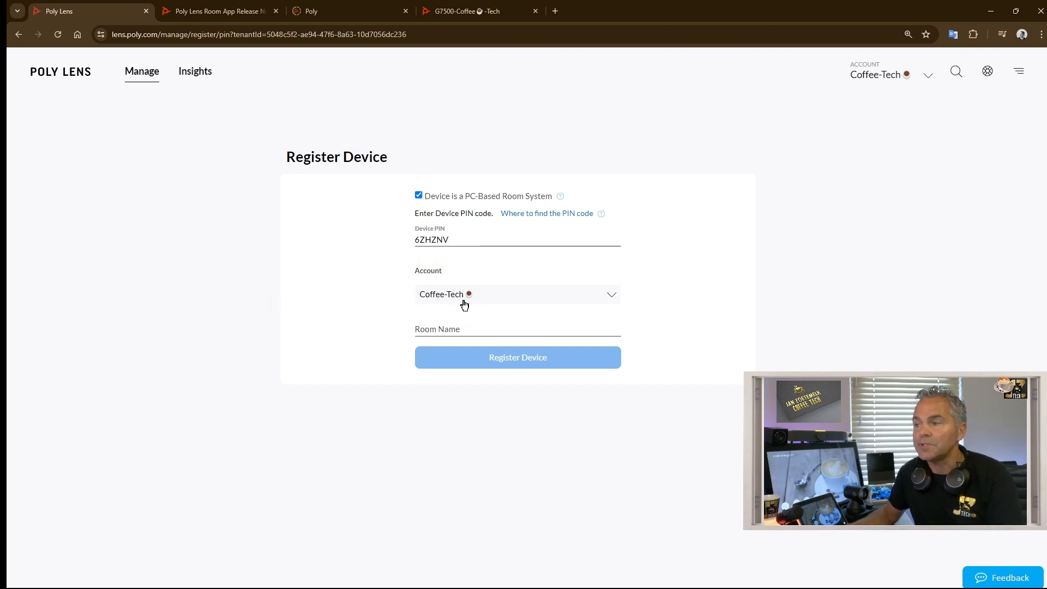
left_click(451, 330)
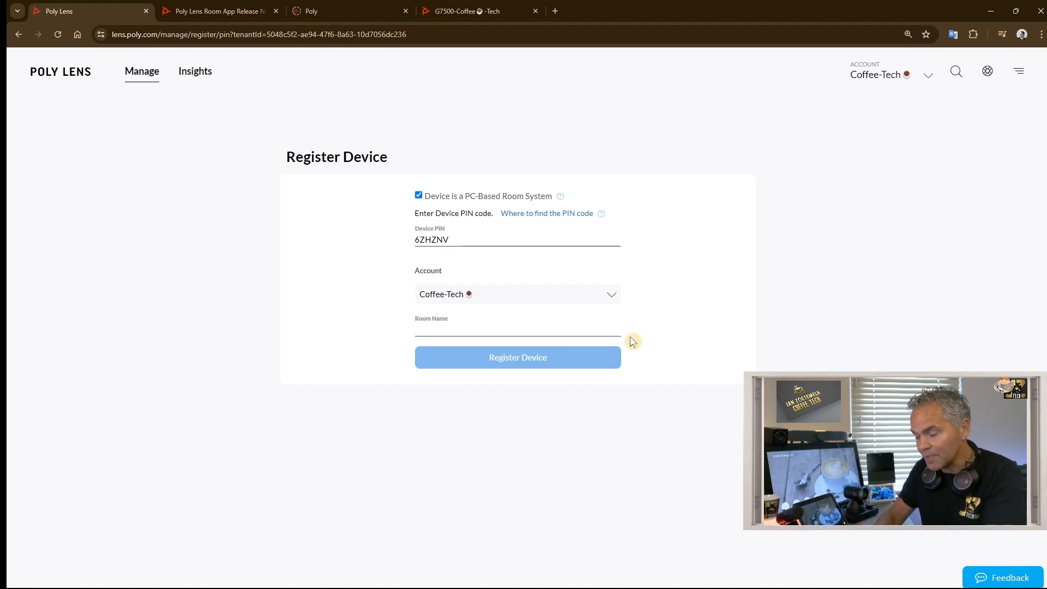
type("Coffee MTRoW")
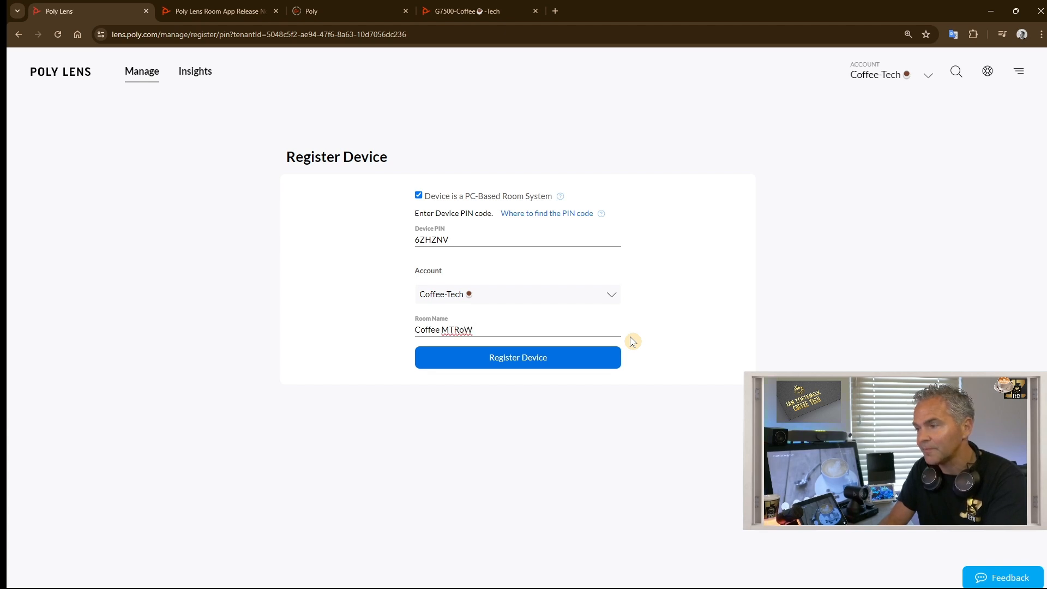
type(" JZ")
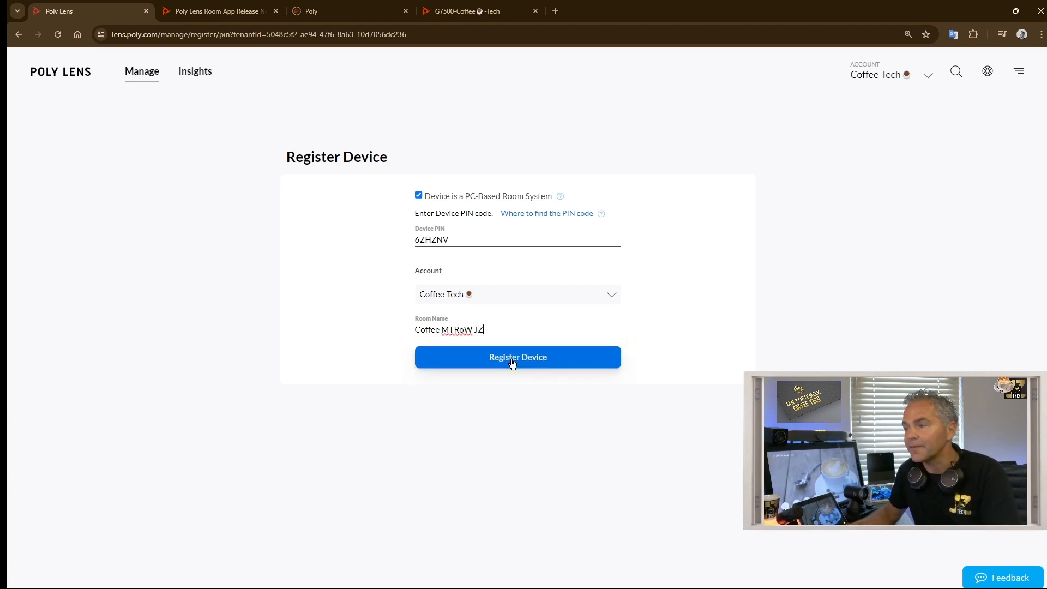
left_click(500, 362)
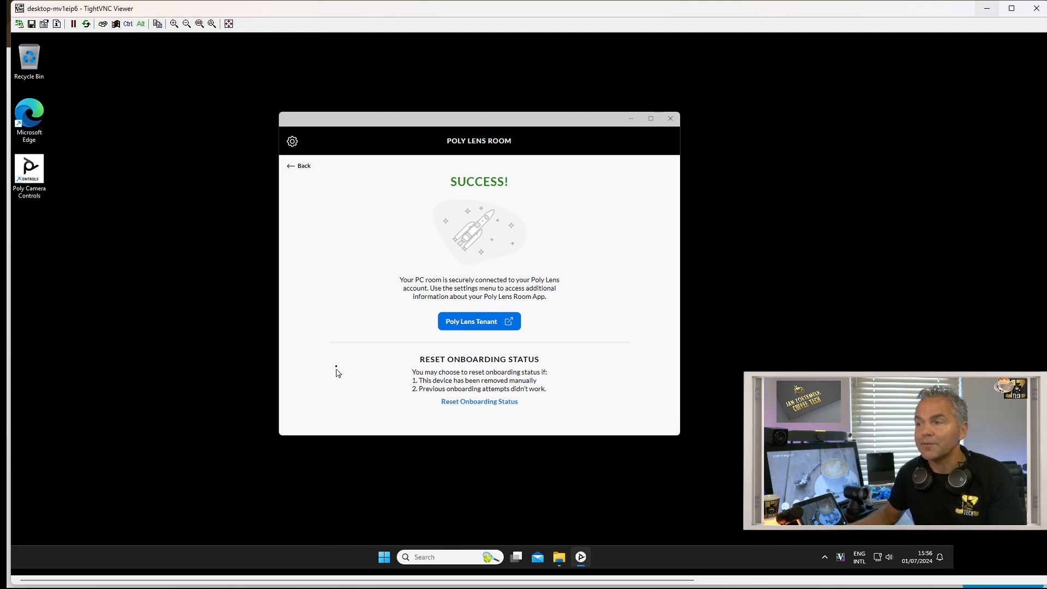
left_click(292, 143)
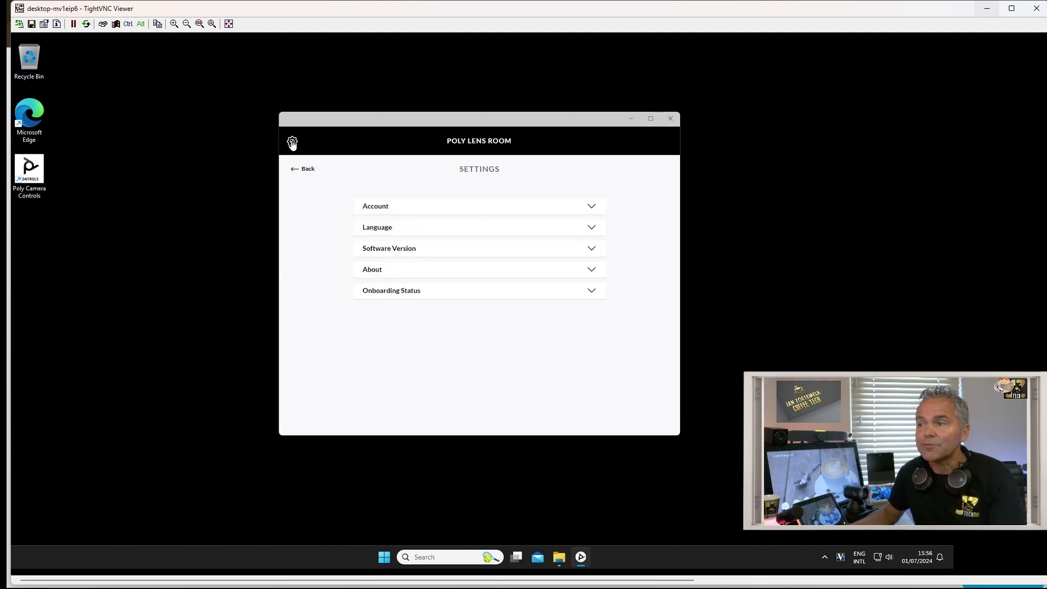
left_click(418, 207)
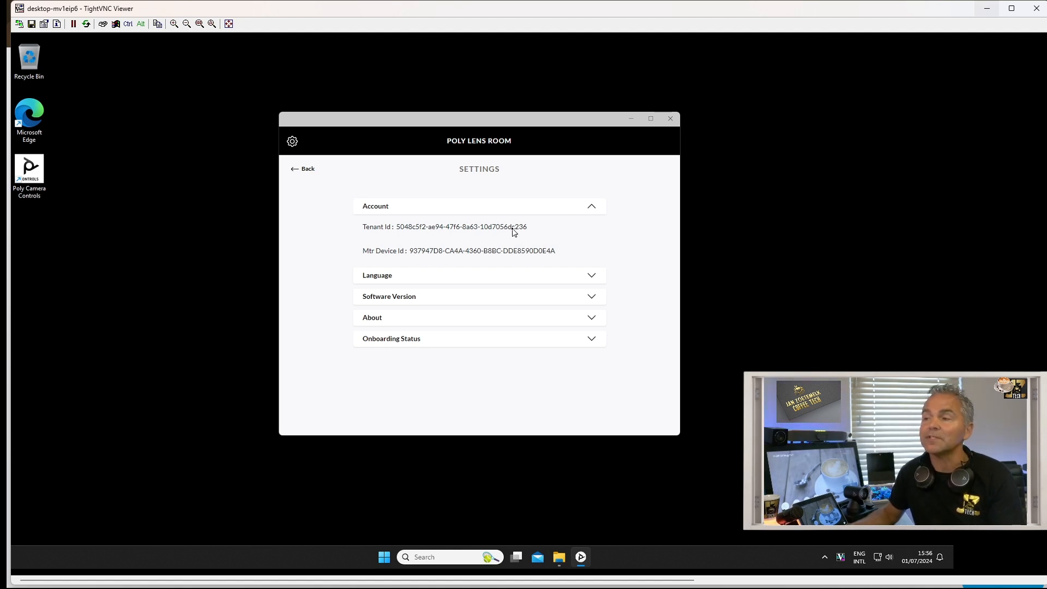
left_click(393, 278)
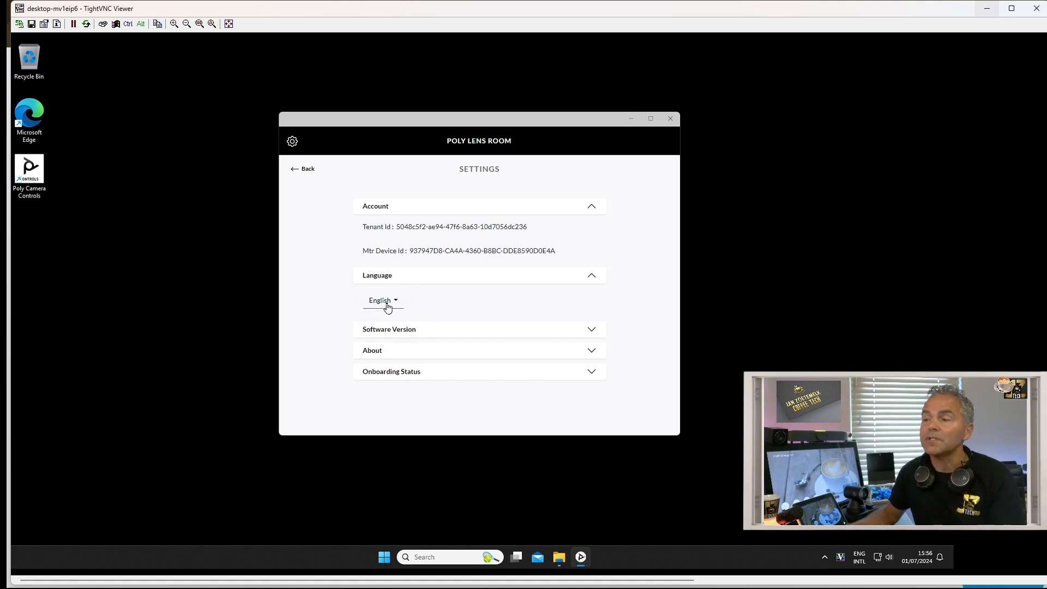
left_click(422, 330)
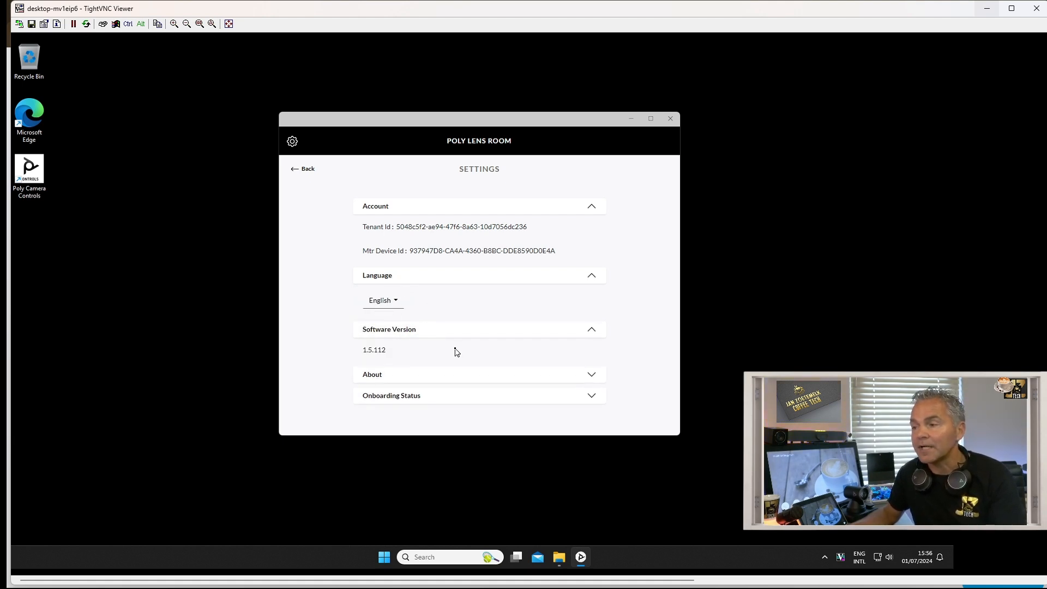
left_click(389, 376)
scroll(455, 352, "down", 1)
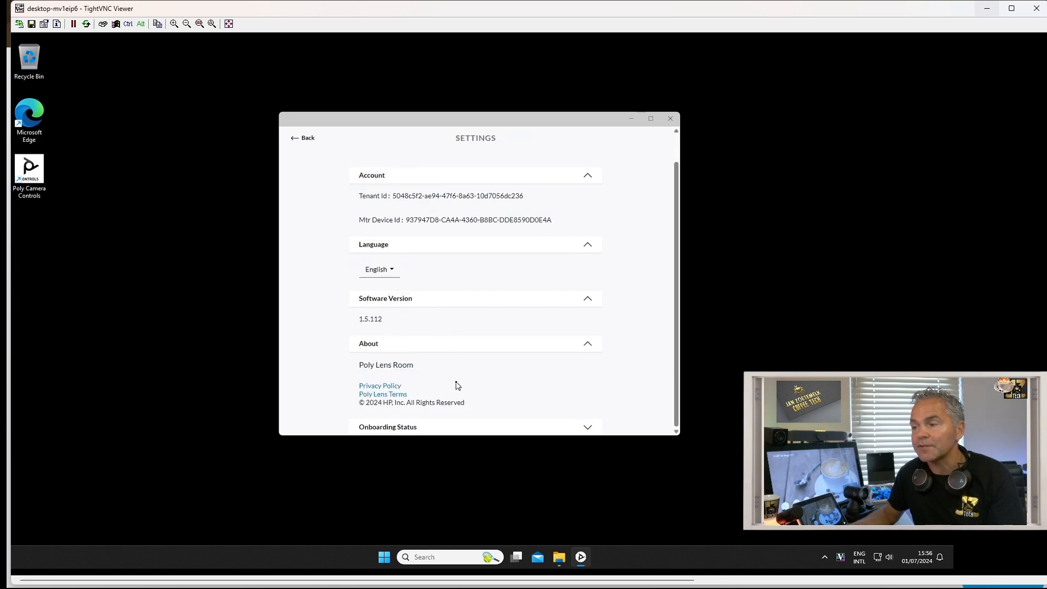
scroll(457, 386, "up", 1)
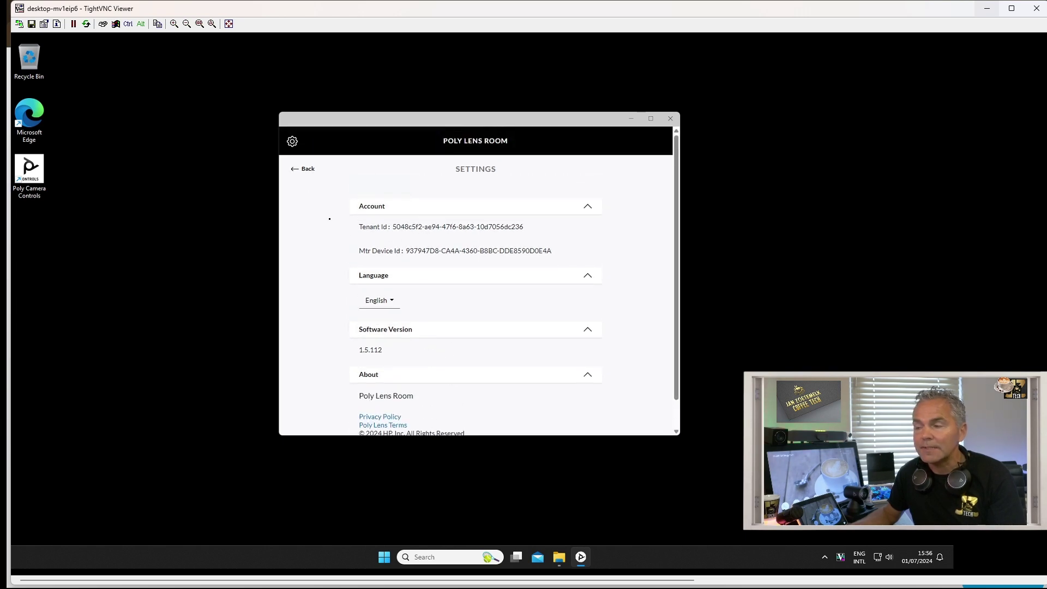
left_click(300, 170)
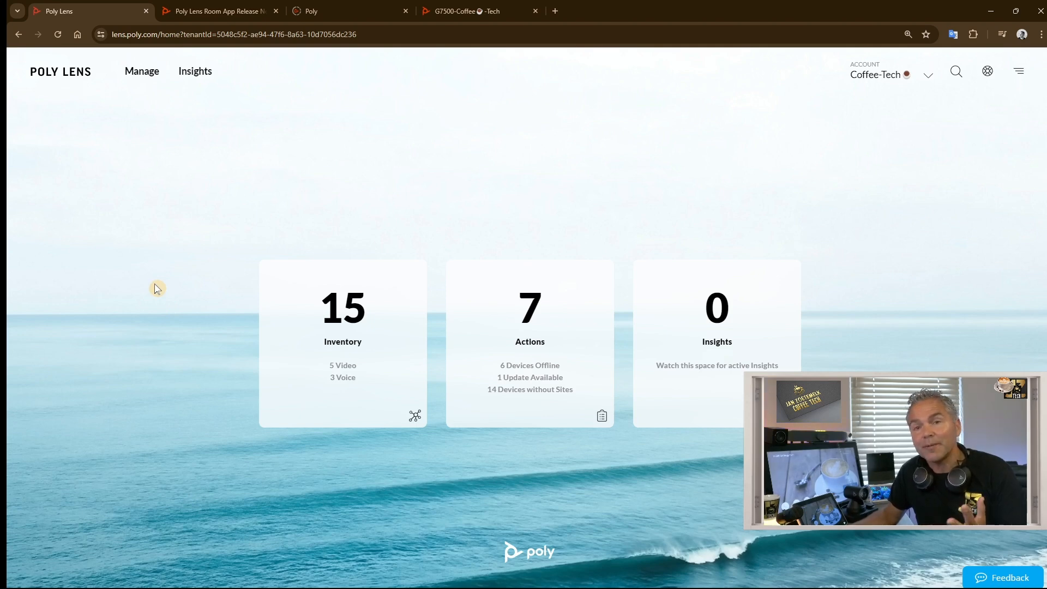
Filter the inventory to HP Mini Conferencing PC, check its linked devices and view its details
left_click(344, 321)
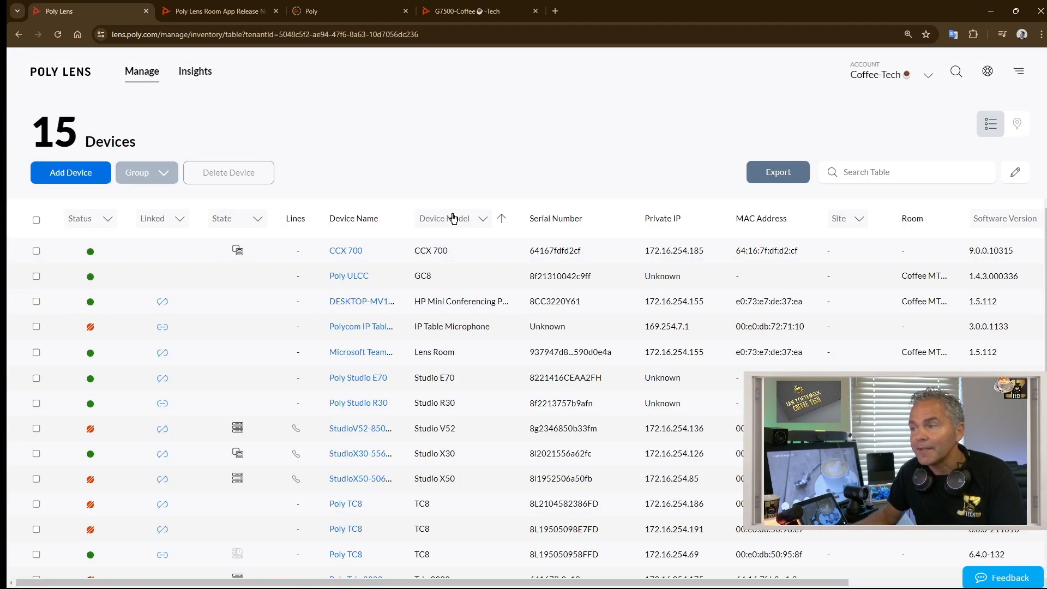
left_click(449, 220)
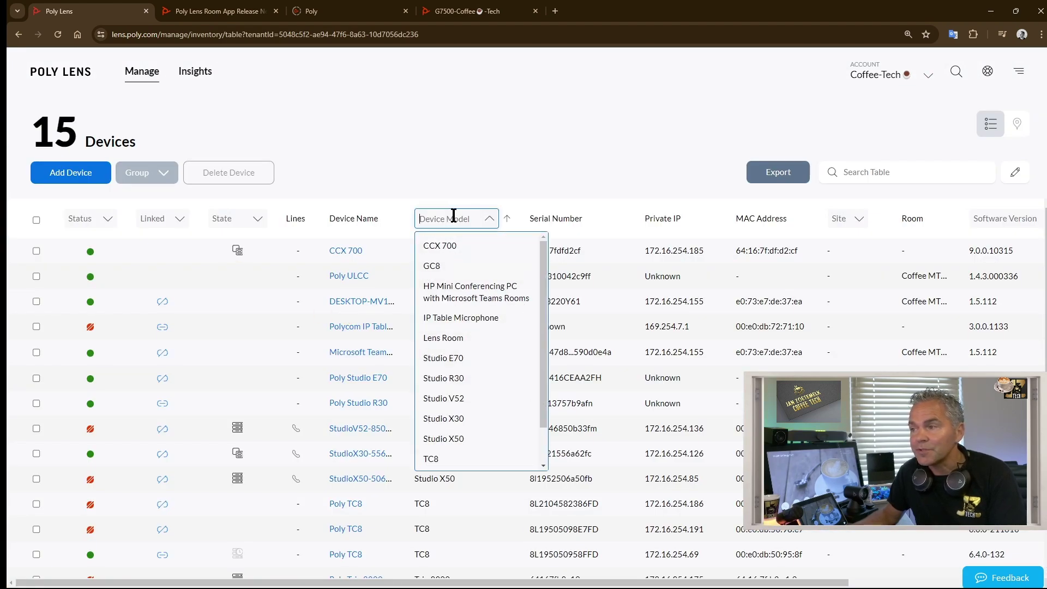
left_click(452, 292)
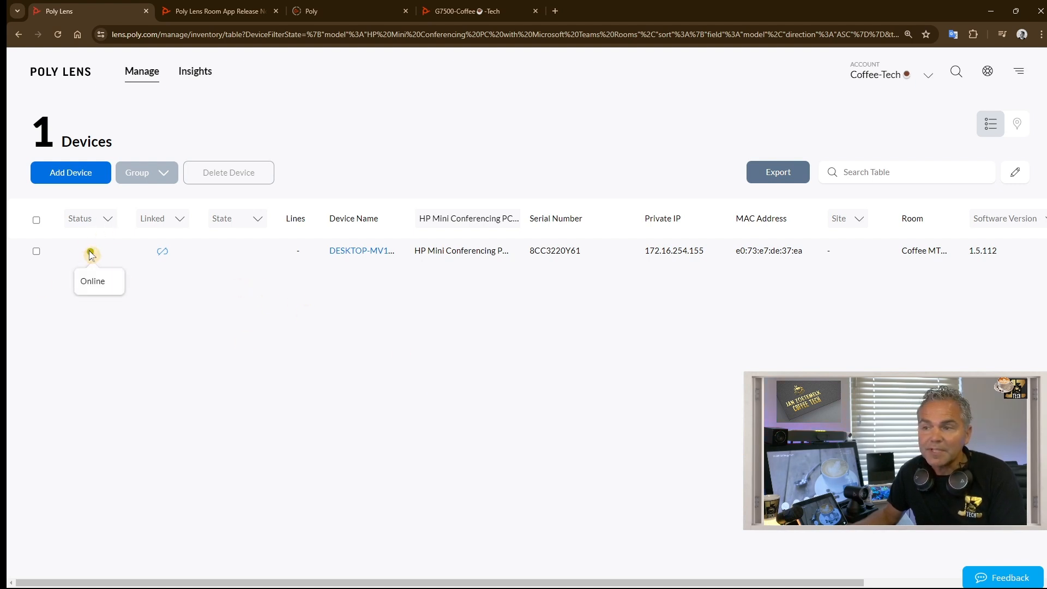
left_click(162, 252)
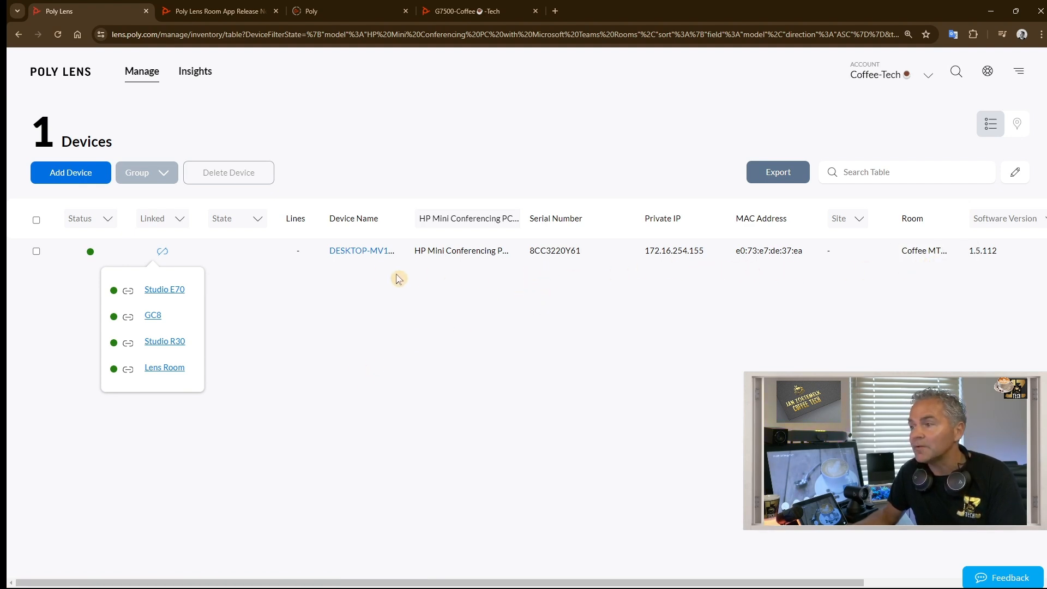
left_click(357, 257)
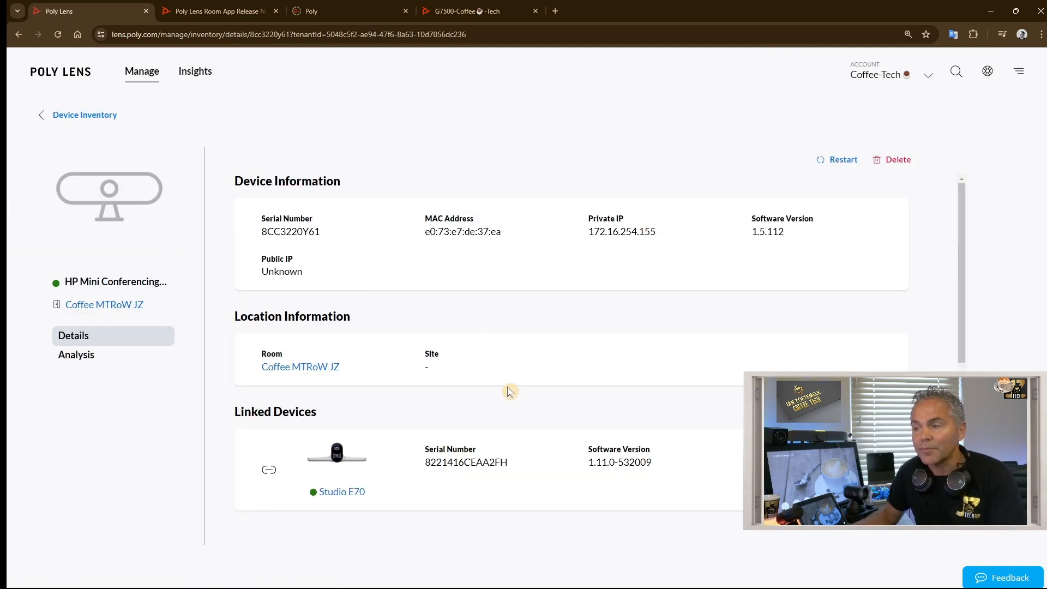
scroll(491, 385, "down", 5)
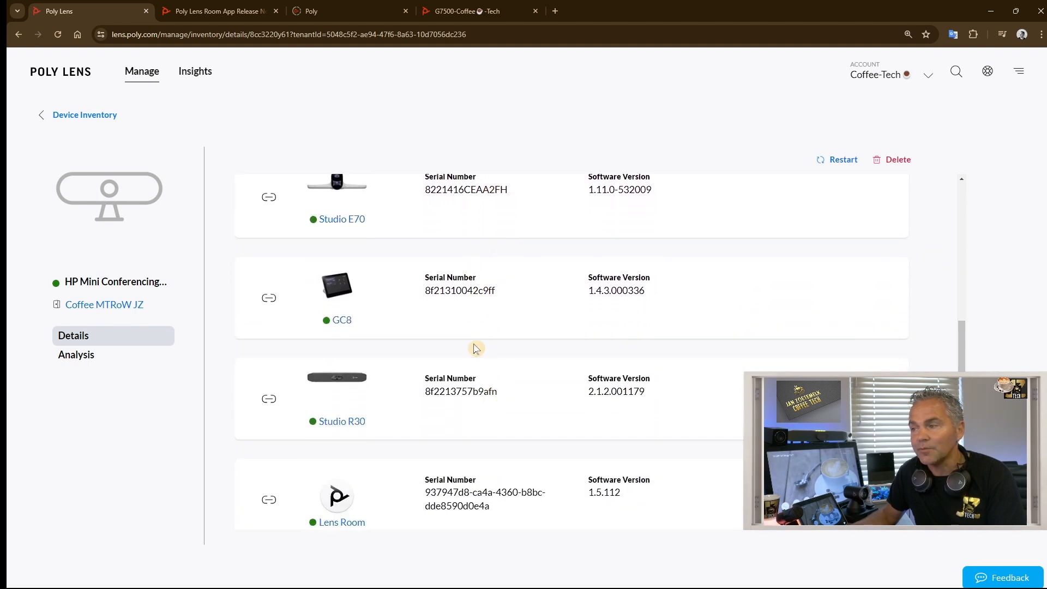
scroll(486, 478, "up", 1)
scroll(450, 439, "up", 2)
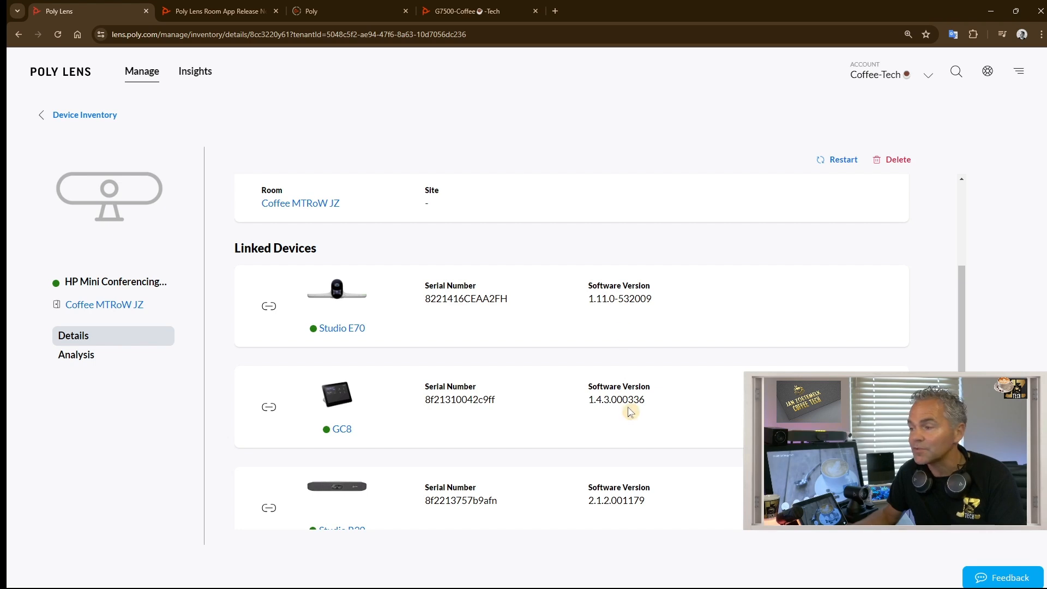
scroll(634, 442, "down", 2)
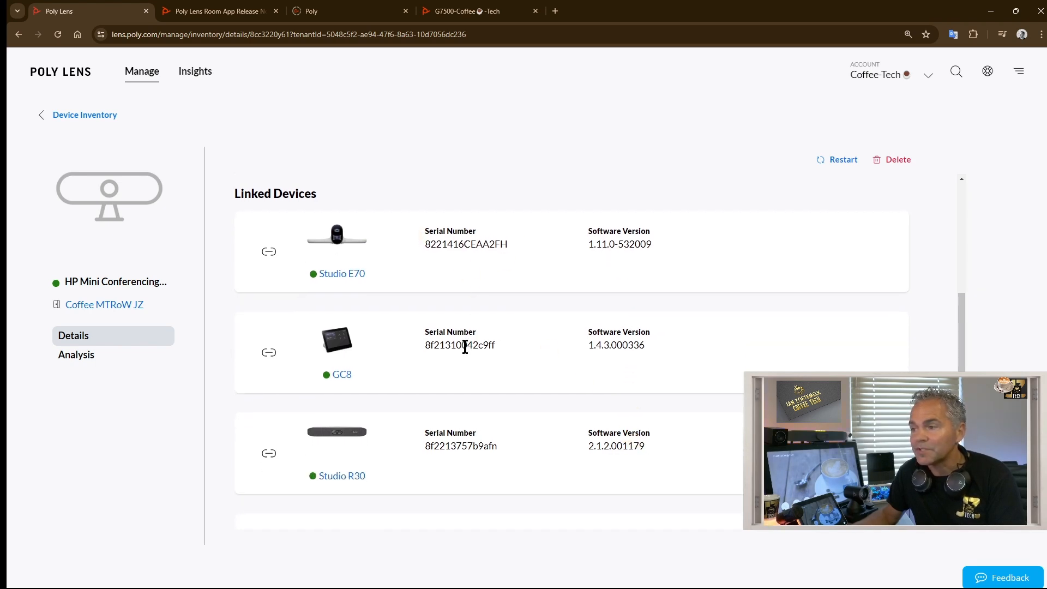
View the linked Studio E70's Video Controls settings
left_click(347, 276)
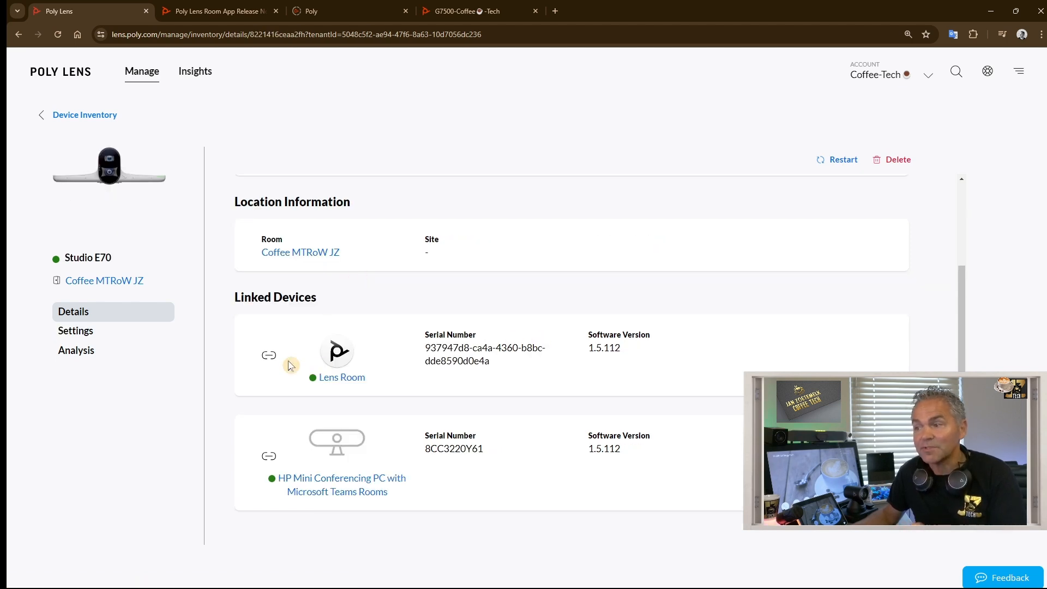
left_click(73, 331)
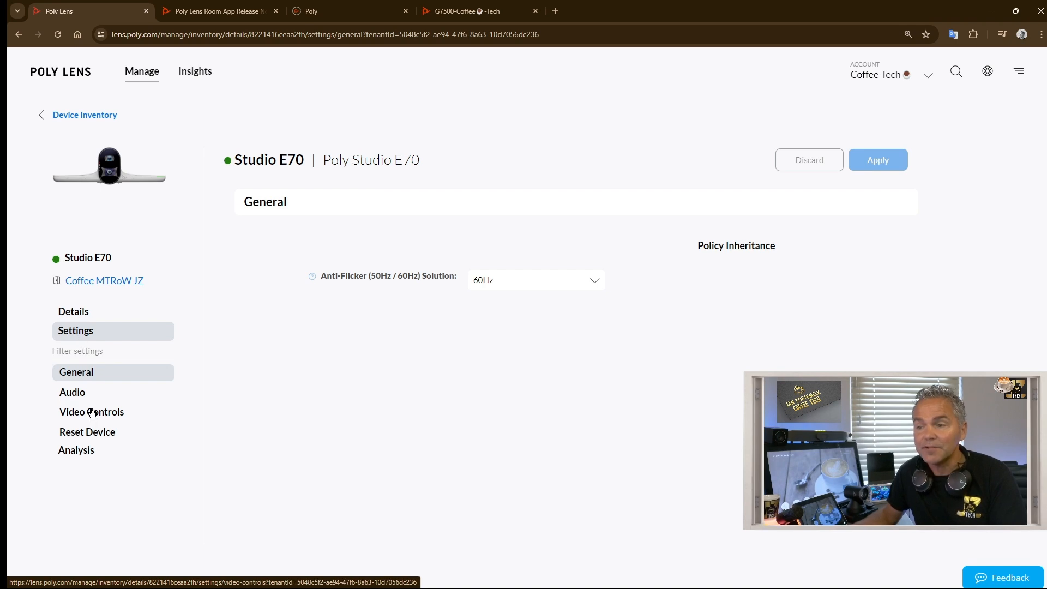
left_click(92, 412)
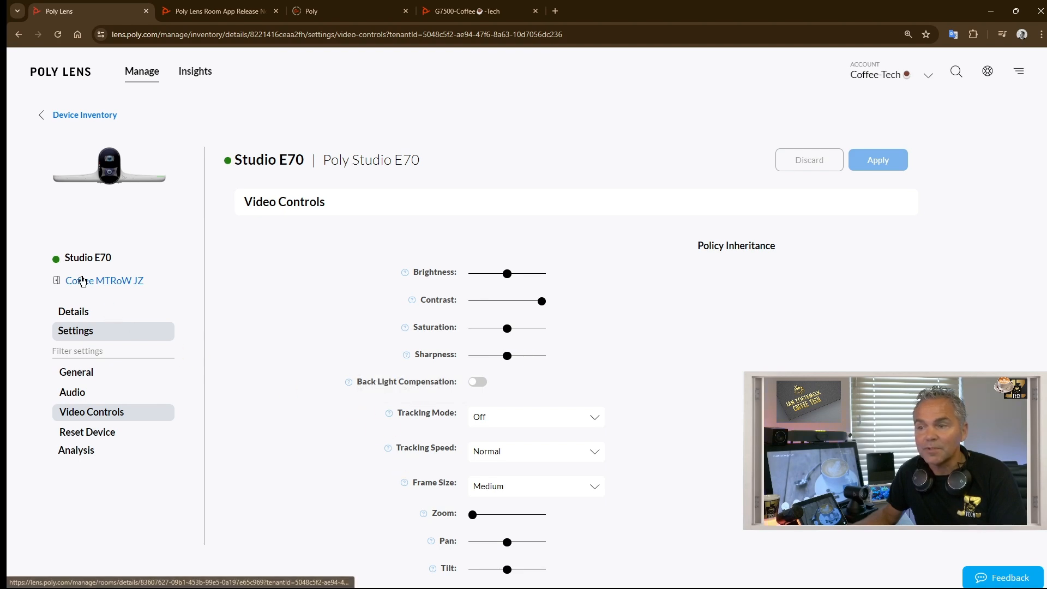
left_click(69, 117)
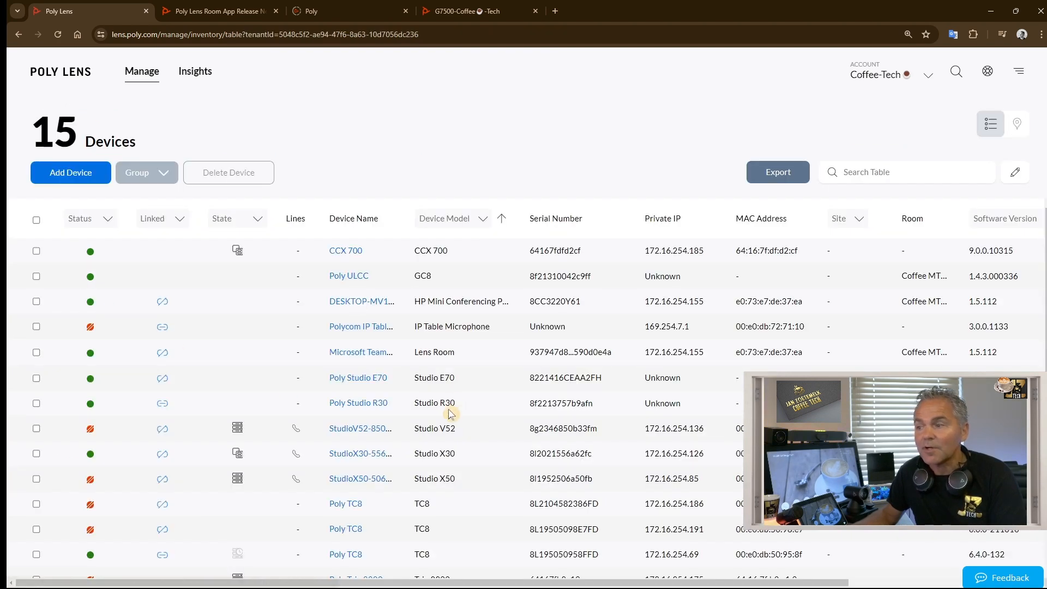
left_click(358, 302)
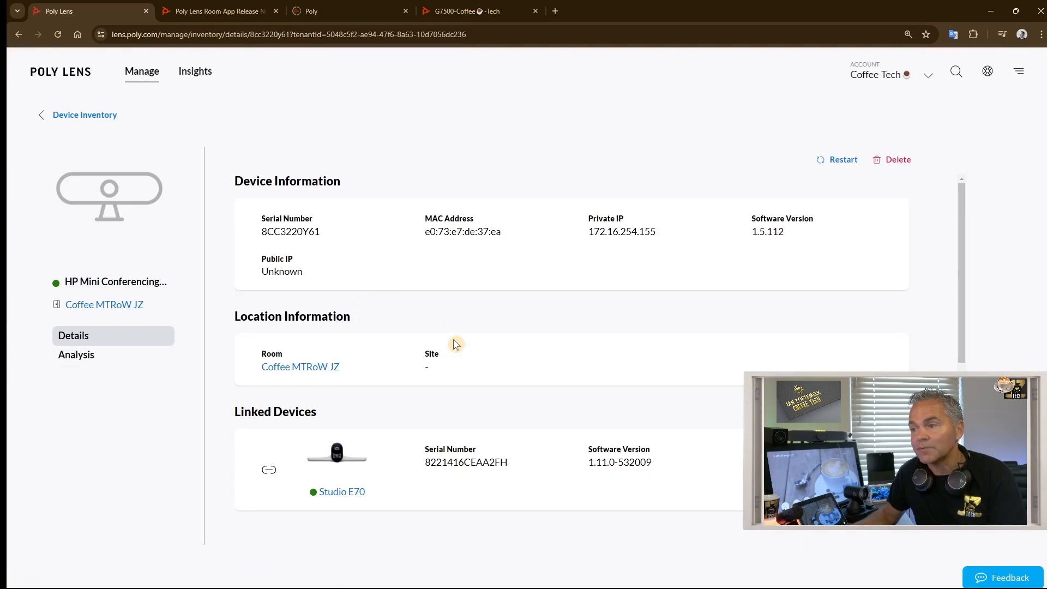
scroll(449, 430, "down", 2)
scroll(450, 431, "down", 3)
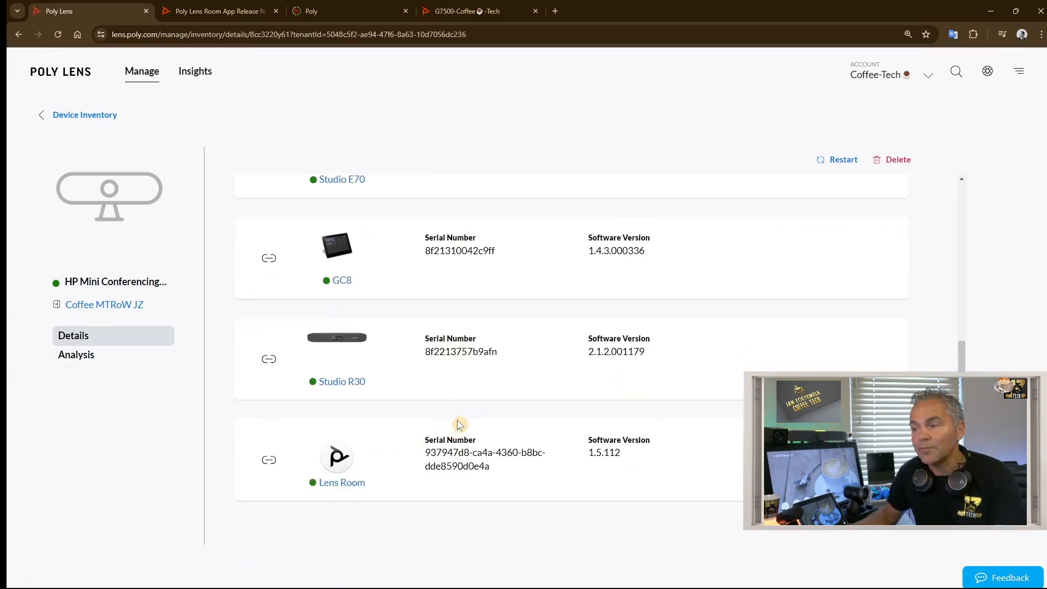
left_click(342, 381)
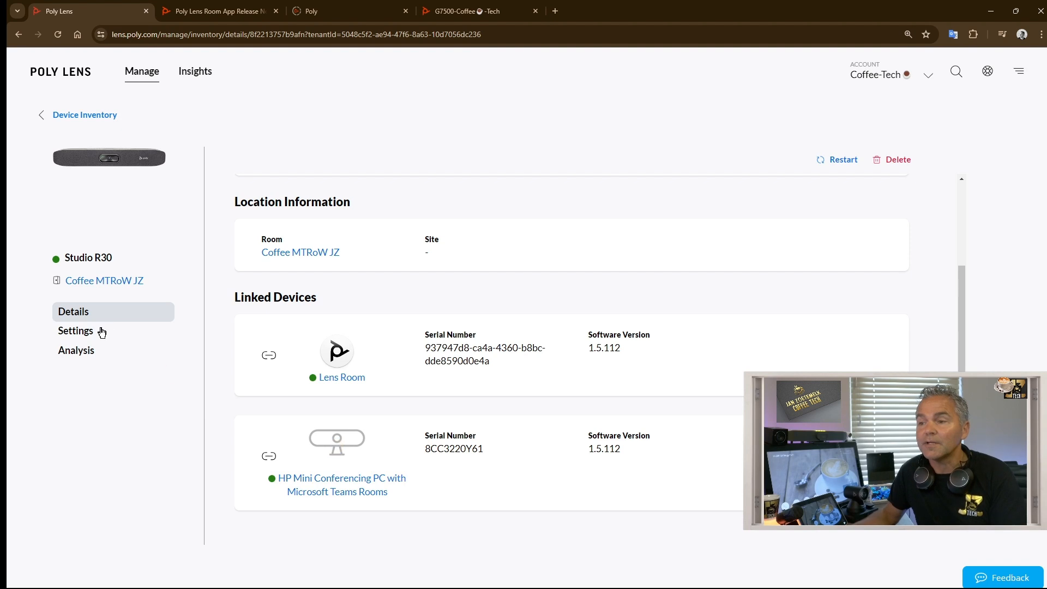
left_click(82, 332)
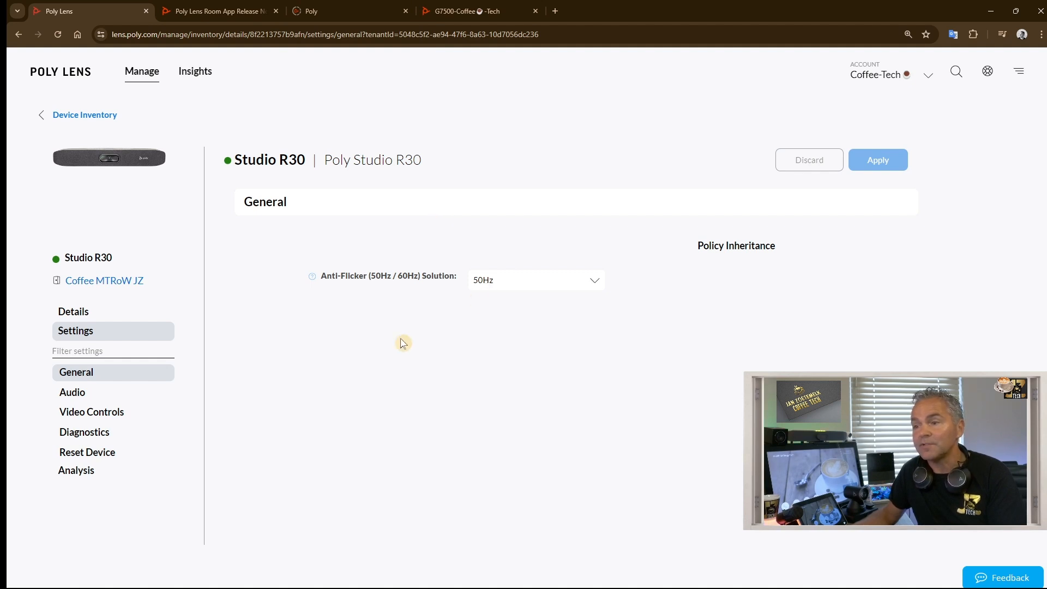
left_click(71, 394)
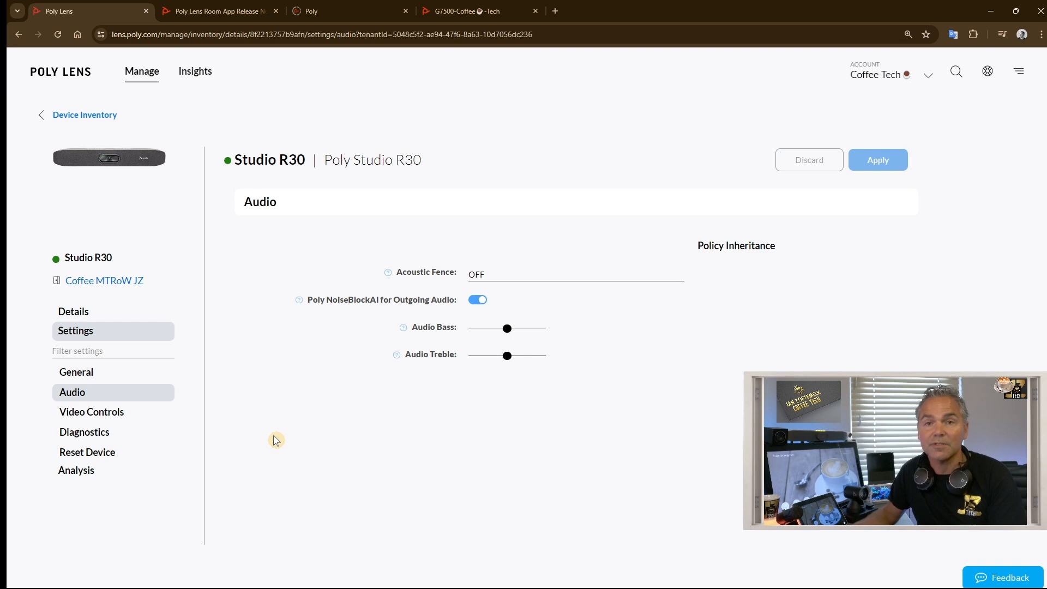
left_click(80, 411)
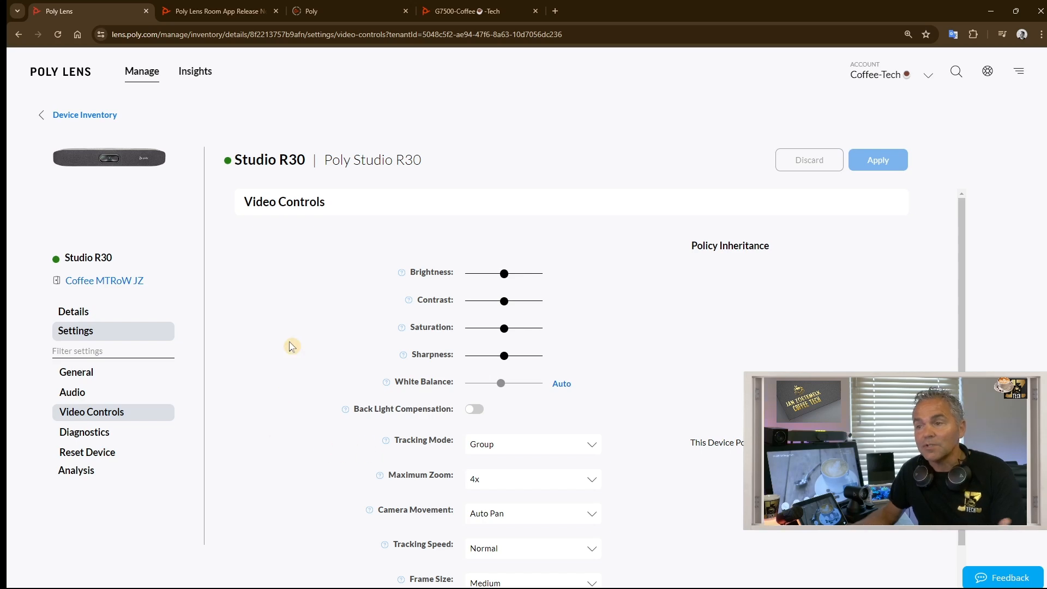
left_click(79, 115)
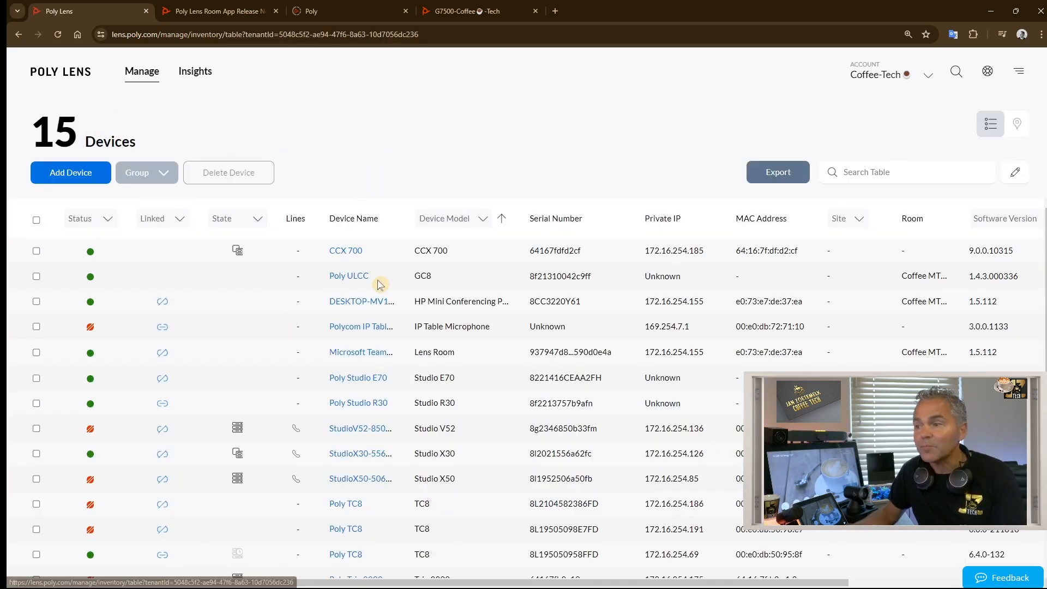
left_click(364, 301)
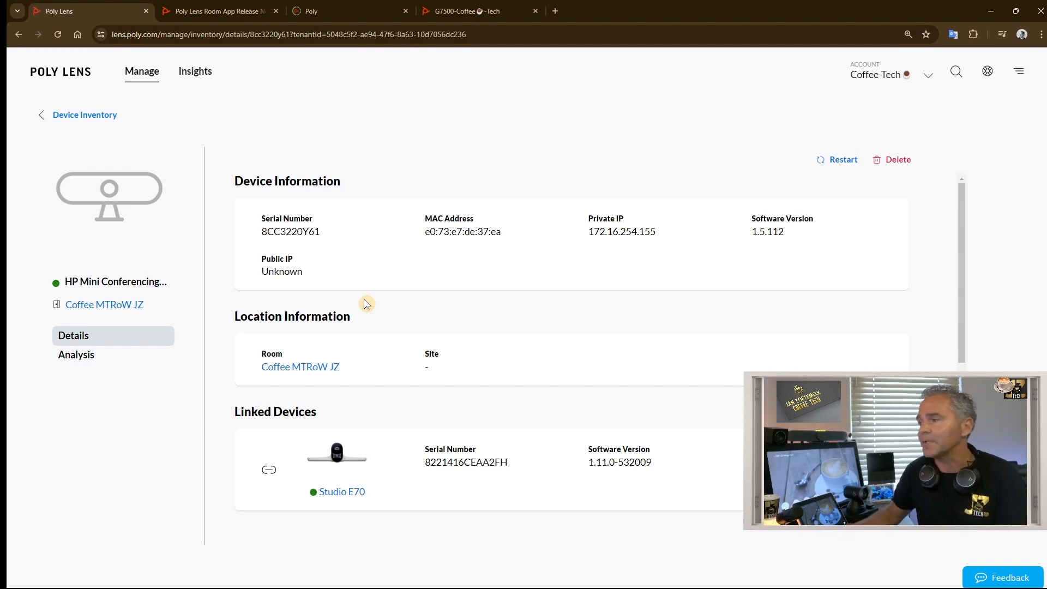
Reopen the HP Mini Conferencing PC's details and cancel its Restart Device confirmation
left_click(83, 115)
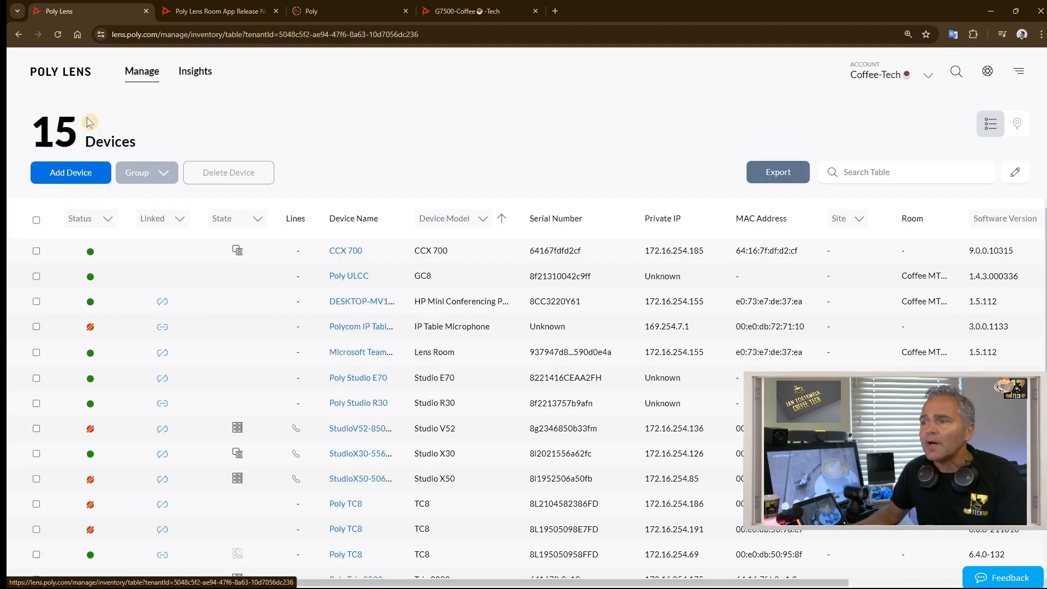
left_click(361, 301)
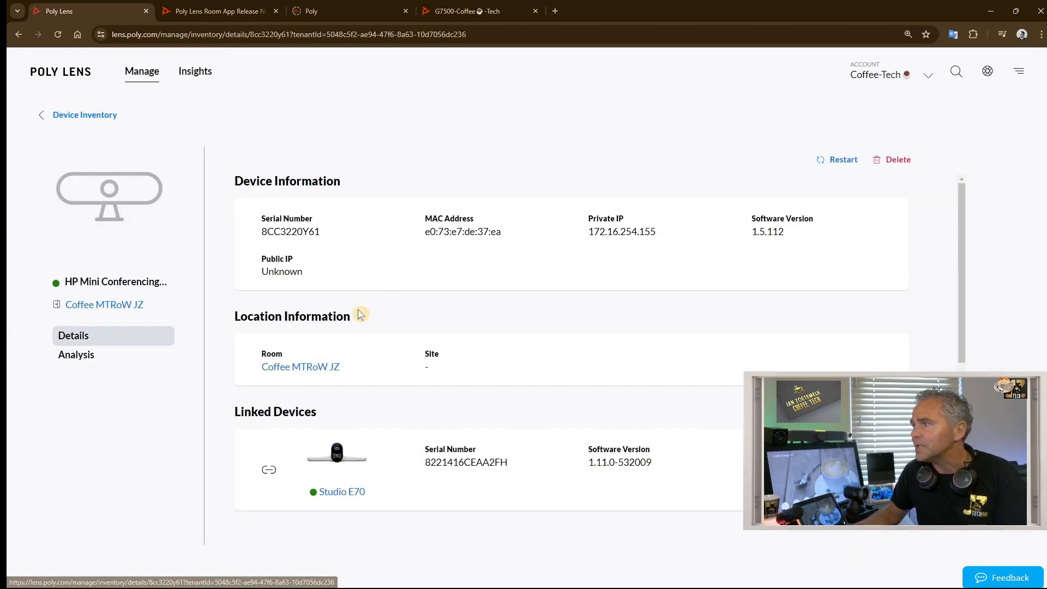
left_click(841, 159)
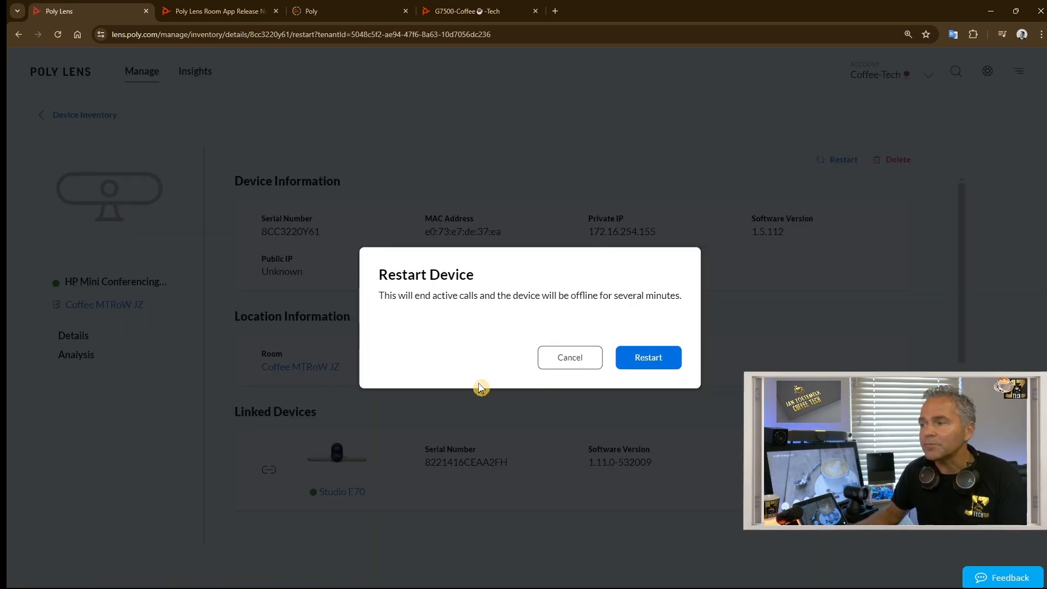
left_click(564, 361)
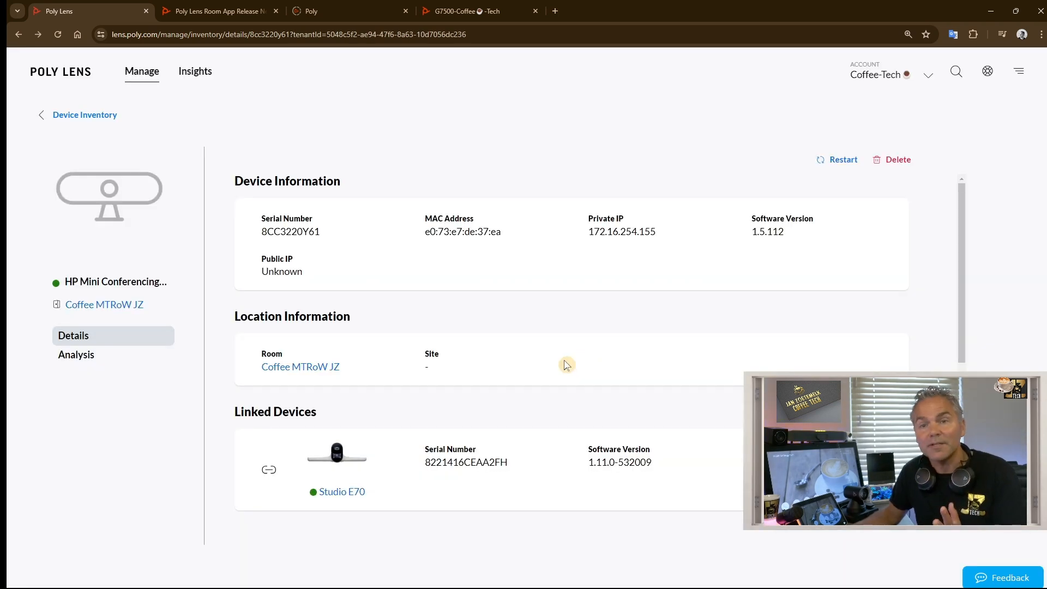